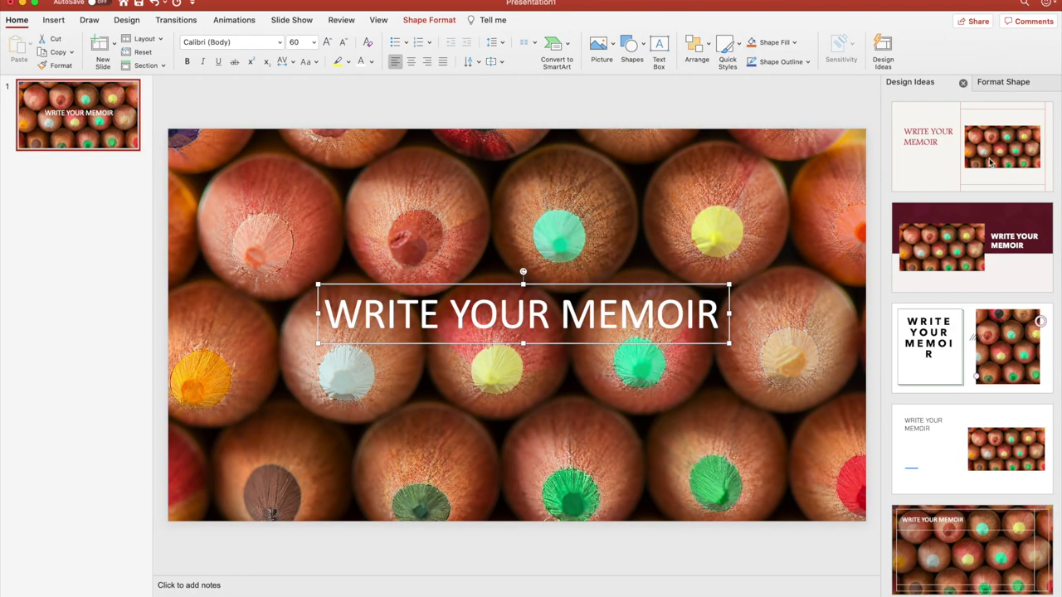
Apply the second Design Ideas suggestion to the pencils memoir slide
scroll(995, 340, "down", 7)
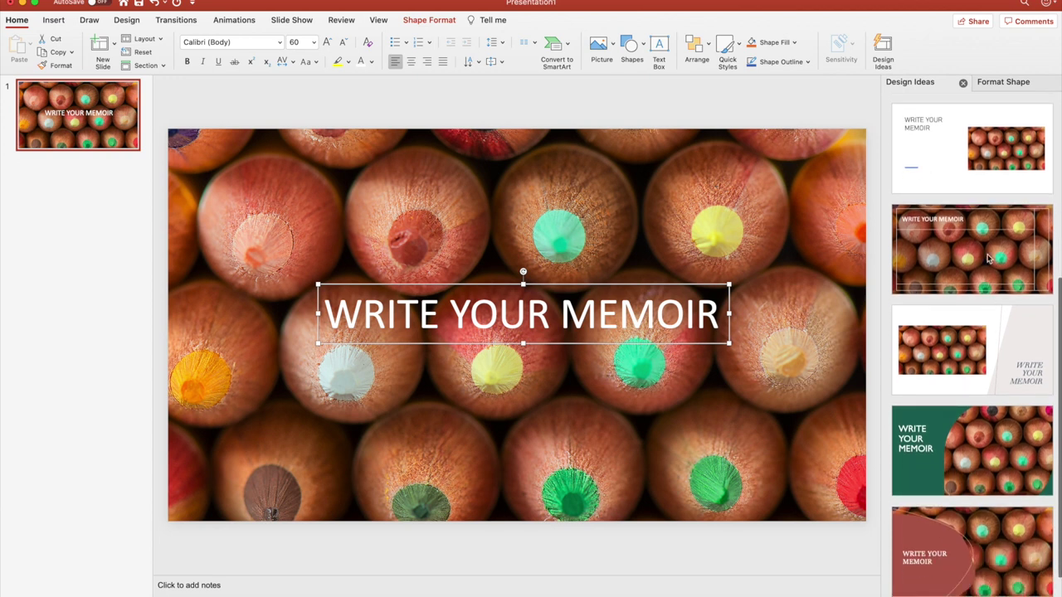
scroll(985, 241, "down", 2)
left_click(976, 209)
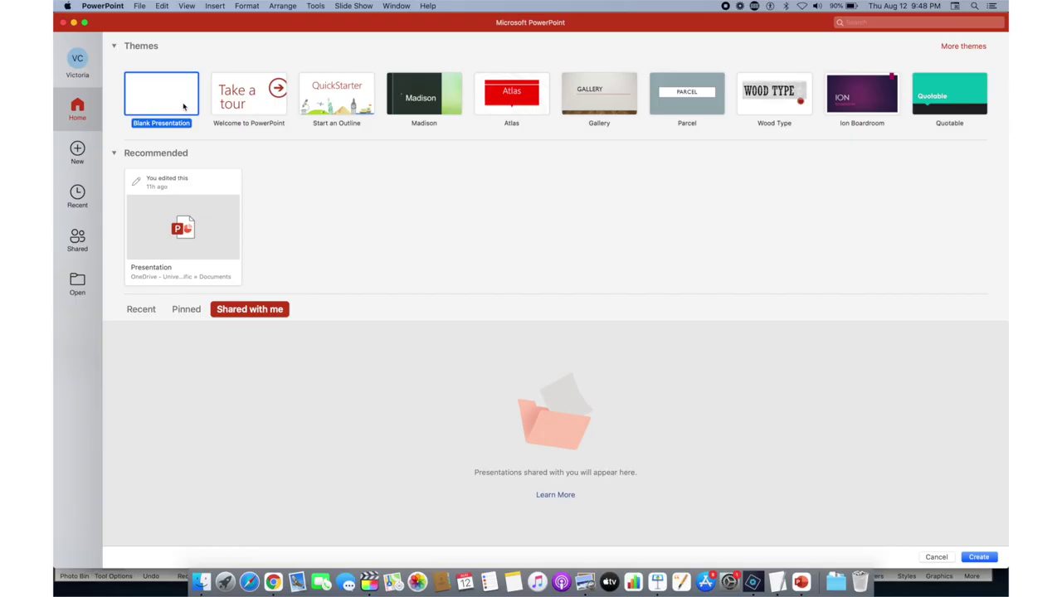
Start a blank presentation and add an empty Blank-layout second slide
double_click(184, 106)
left_click(160, 64)
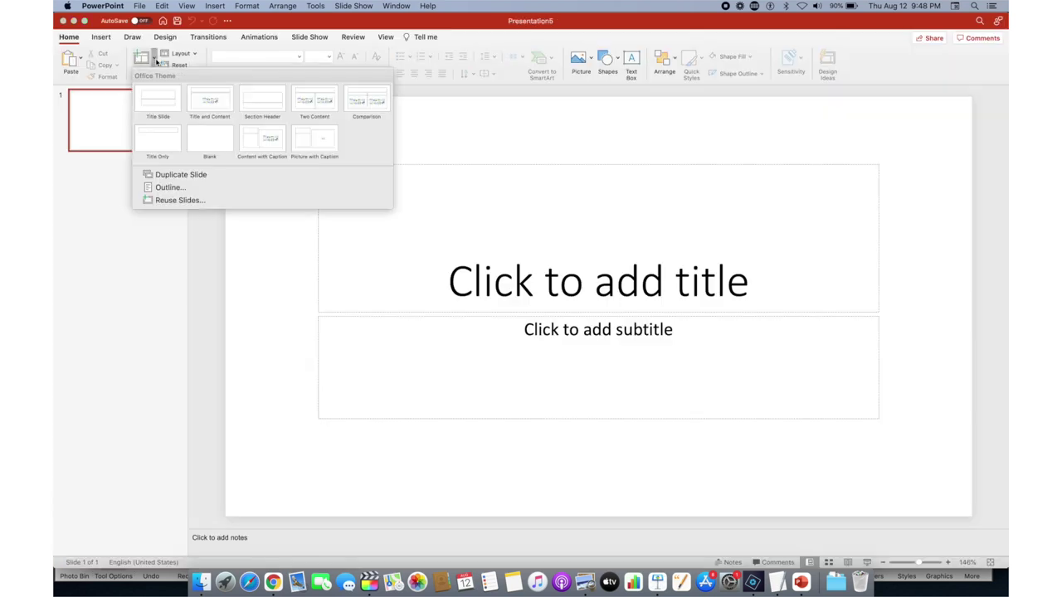
left_click(200, 136)
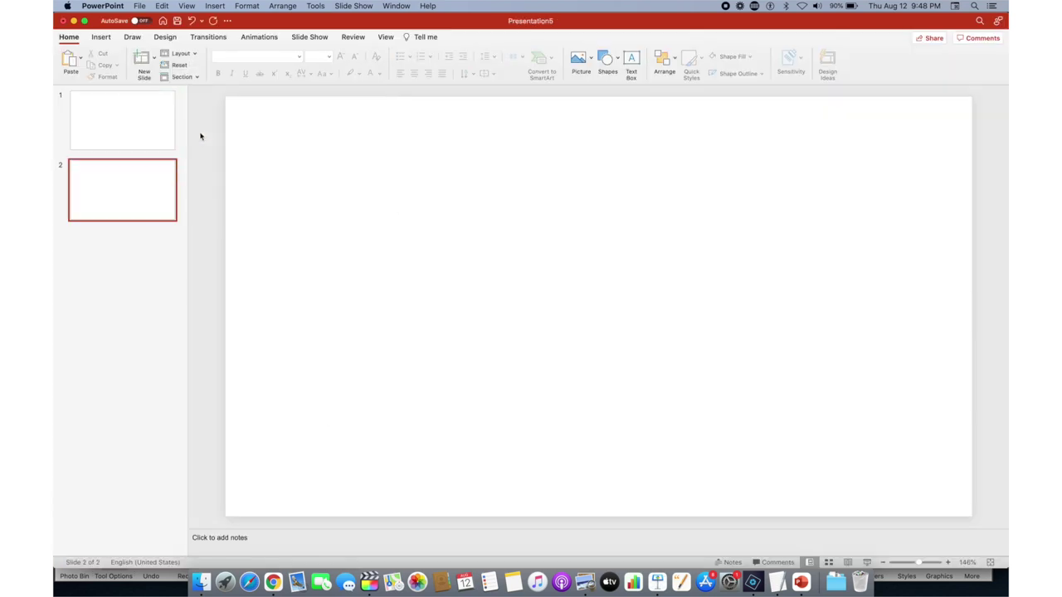
Insert the multicoloured sprinkles picture from Downloads onto the slide
left_click(107, 38)
left_click(154, 60)
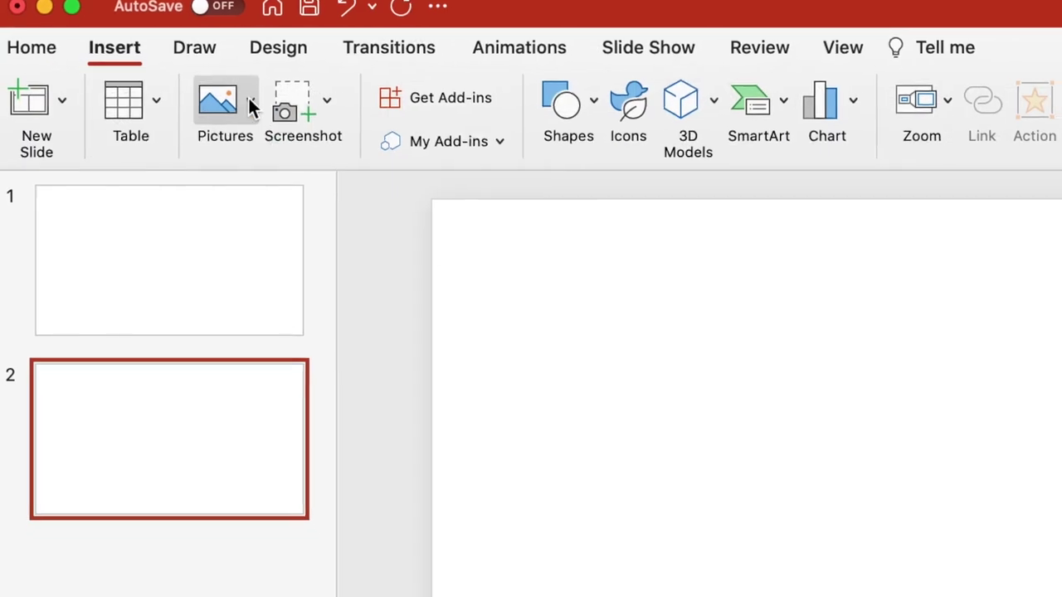
left_click(249, 163)
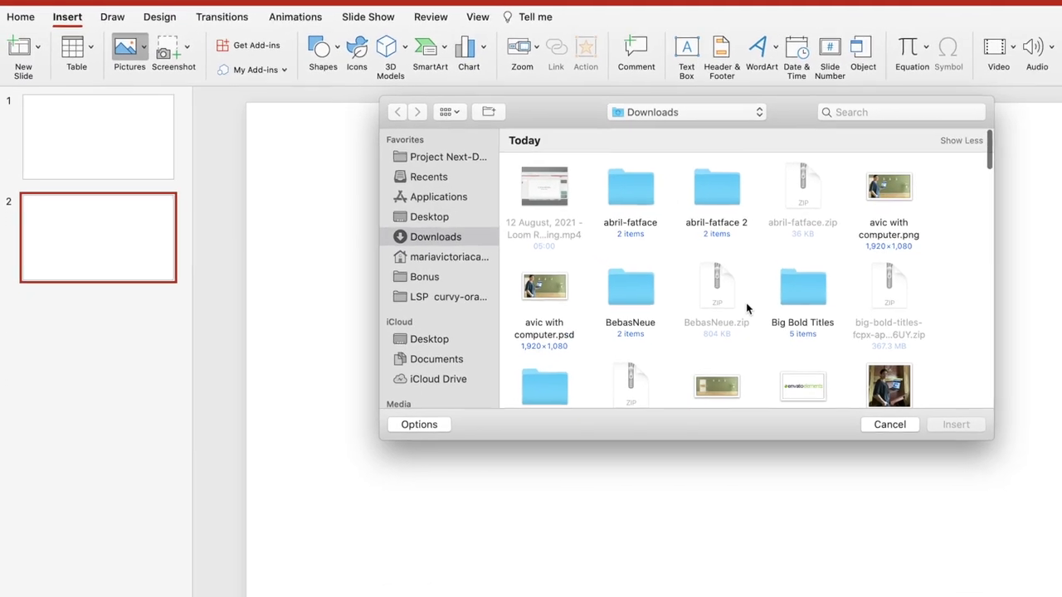
scroll(746, 309, "down", 10)
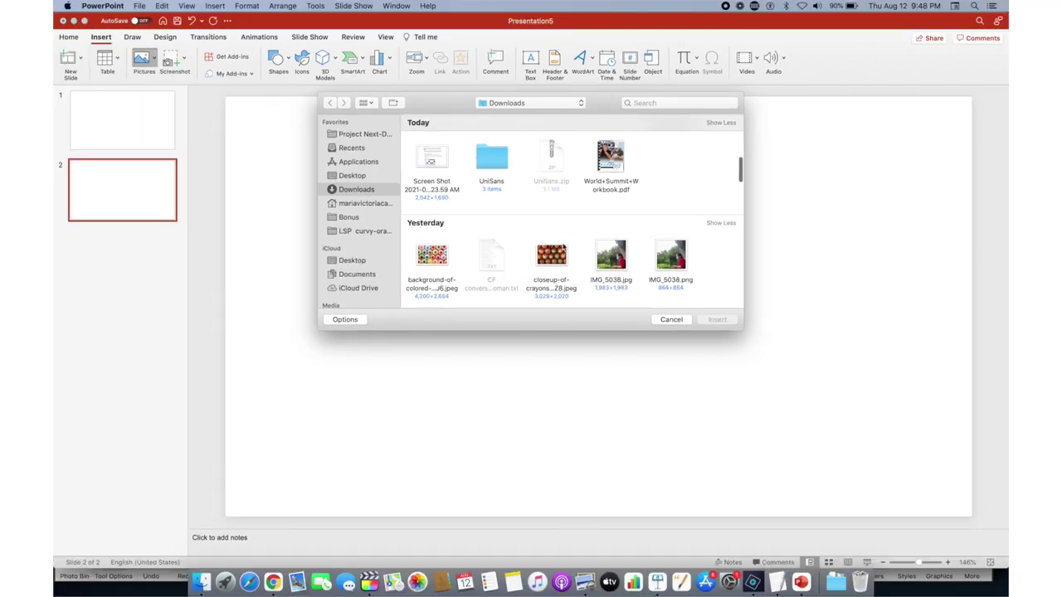
scroll(630, 219, "down", 2)
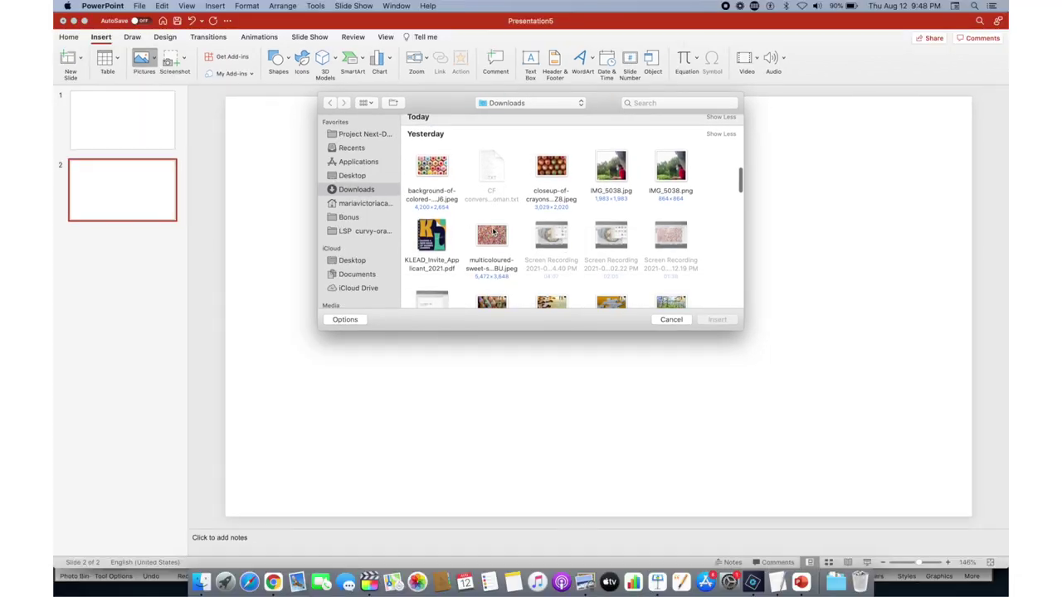
left_click(487, 230)
double_click(492, 235)
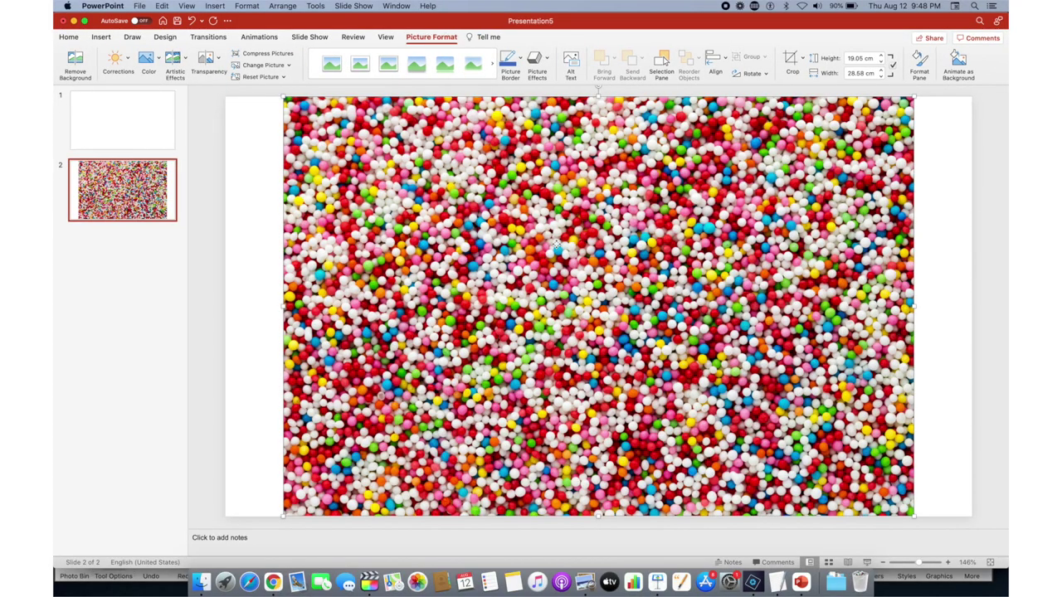
Stretch the sprinkles photo over the slide and position 'WRITE YOUR MEMOIR' text across it
left_click_drag(548, 244, 489, 244)
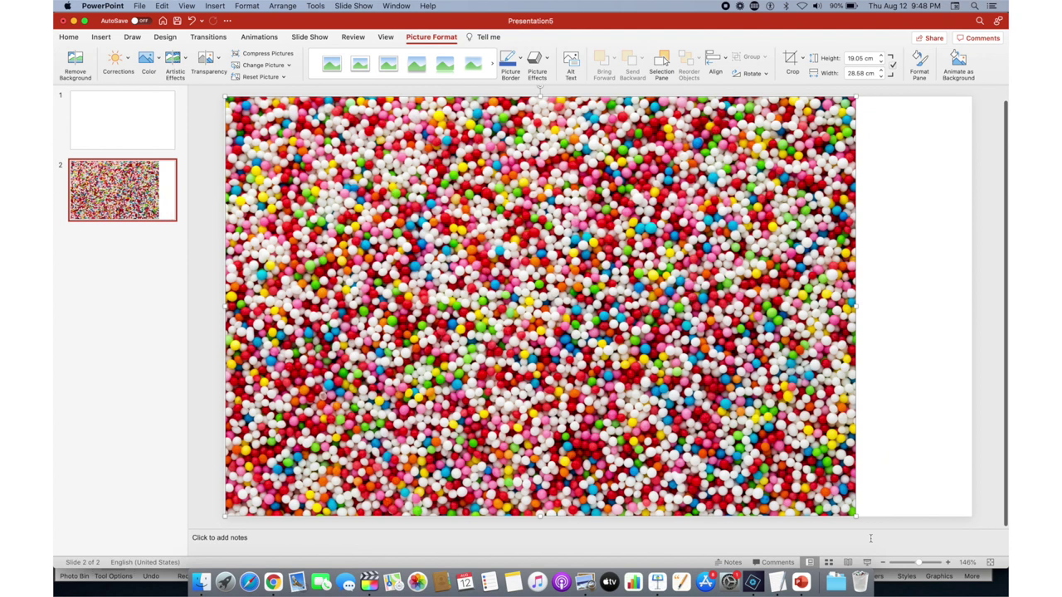
left_click_drag(854, 515, 959, 539)
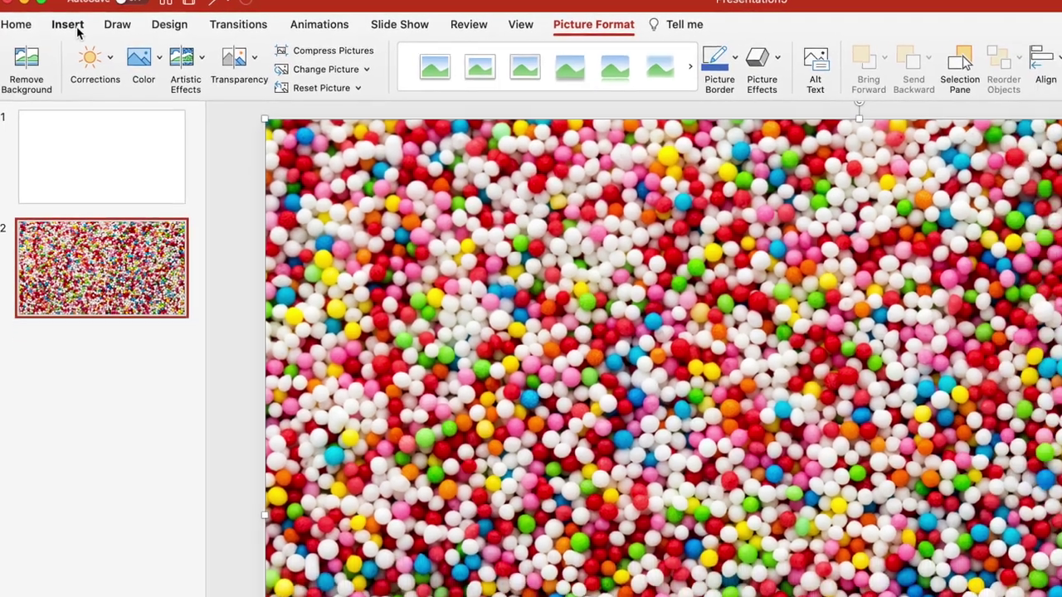
left_click(73, 26)
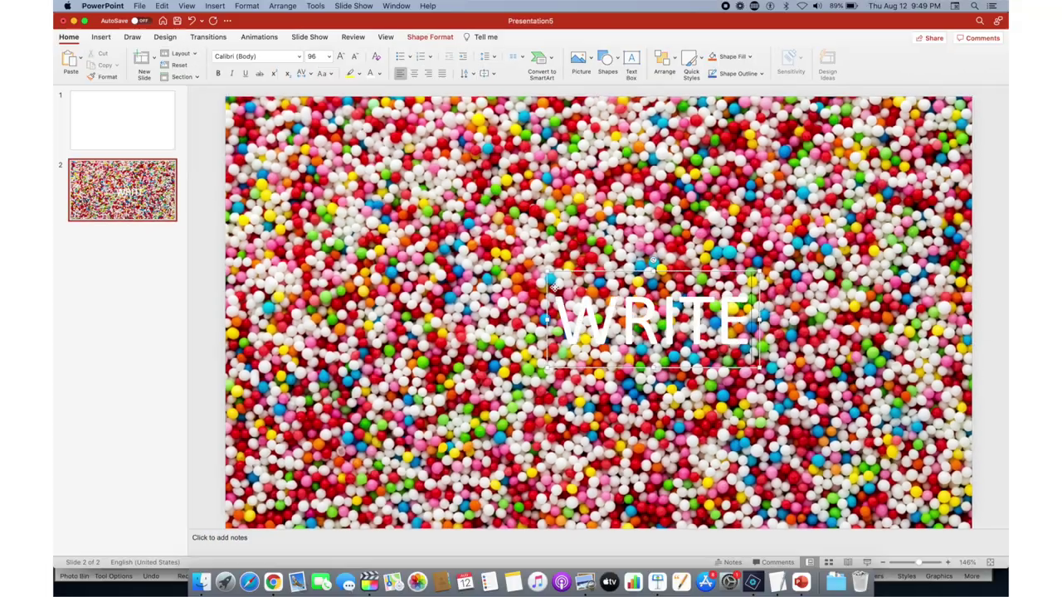
type("YOUR MEMOIR")
left_click_drag(554, 285, 540, 274)
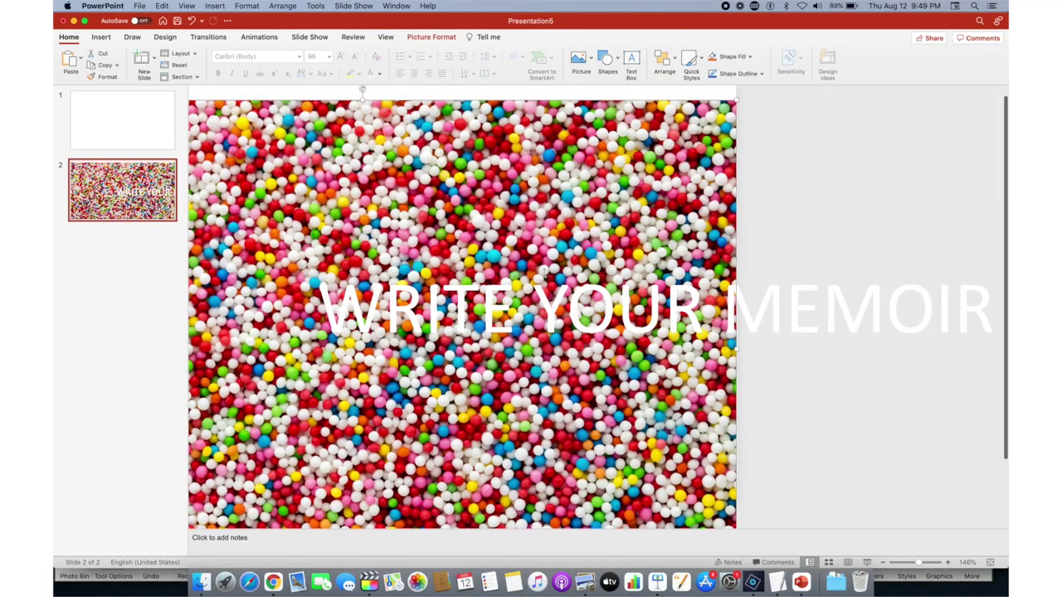
left_click_drag(400, 251, 358, 247)
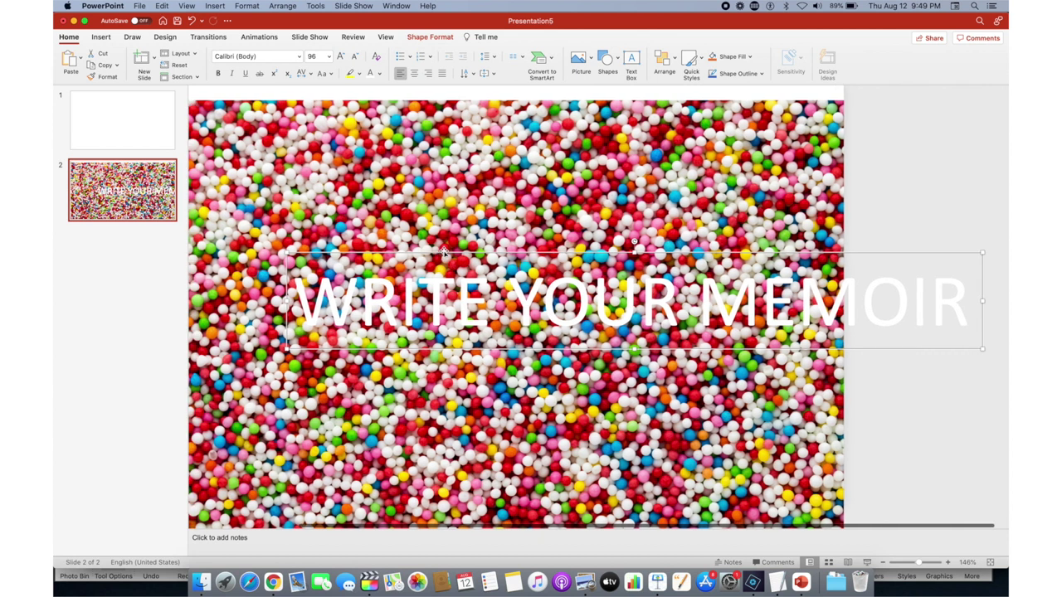
scroll(359, 249, "left", 2)
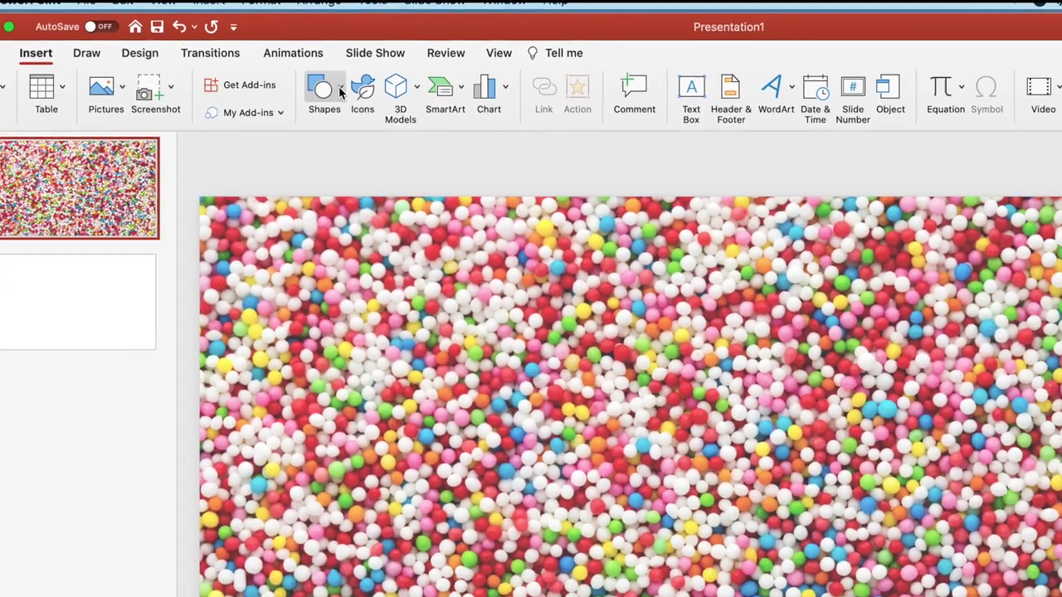
Draw a rectangle stretched over the entire sprinkles slide
left_click(340, 91)
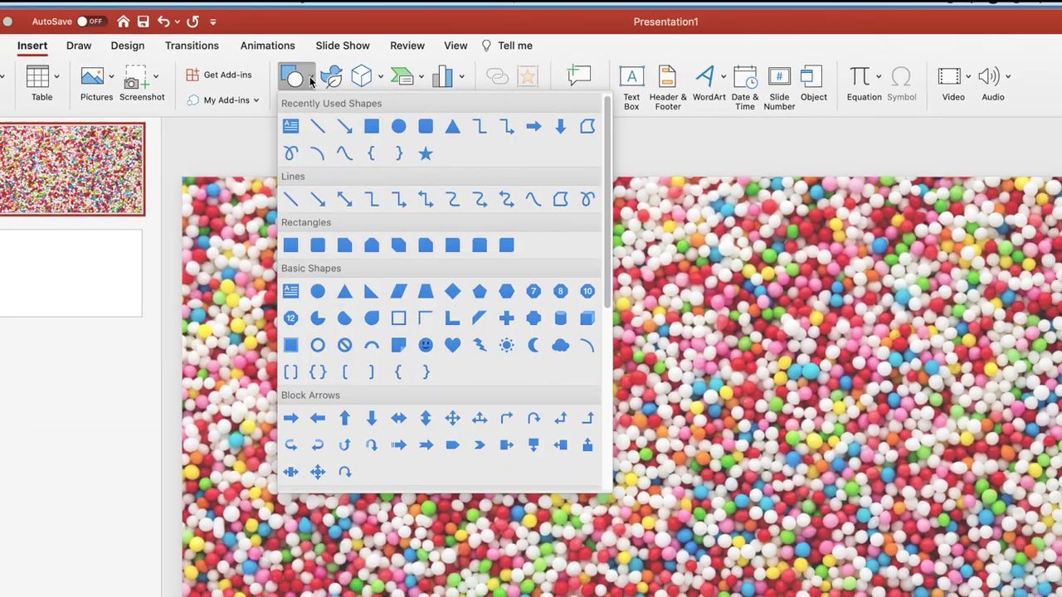
left_click(413, 143)
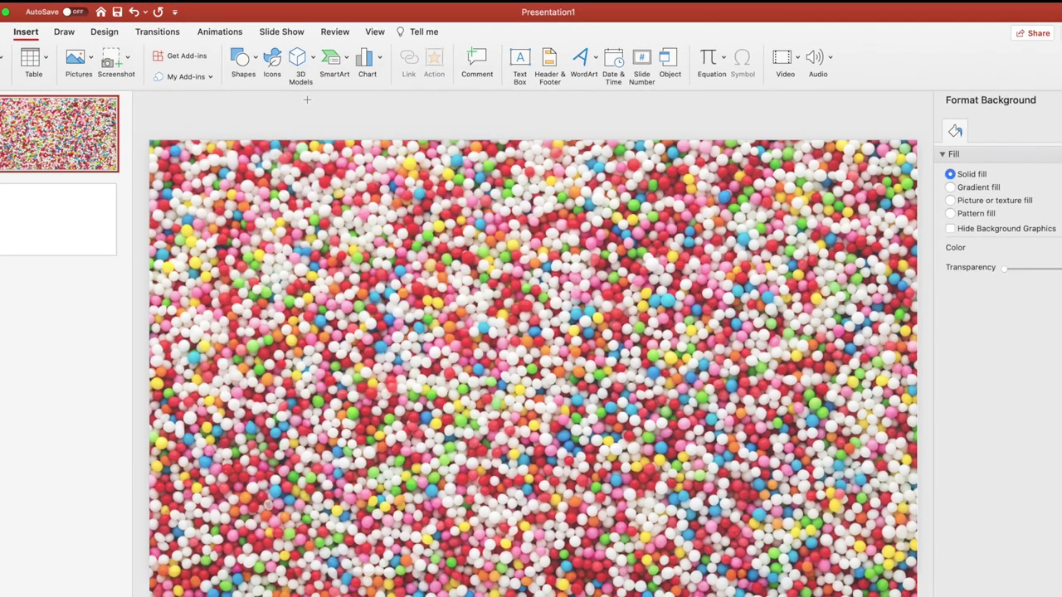
left_click(305, 223)
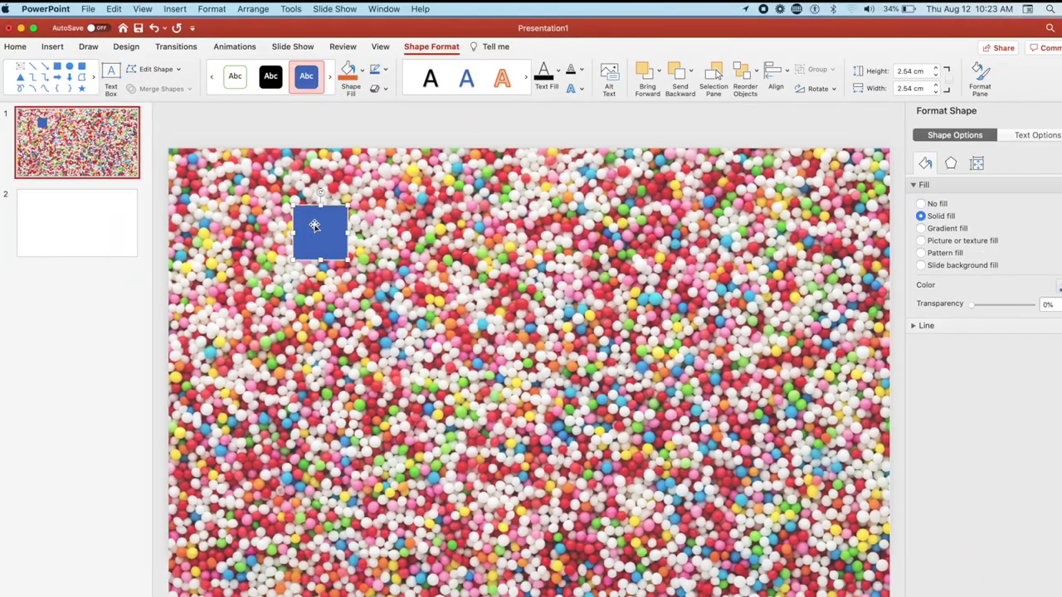
left_click_drag(305, 223, 170, 159)
left_click_drag(207, 198, 870, 591)
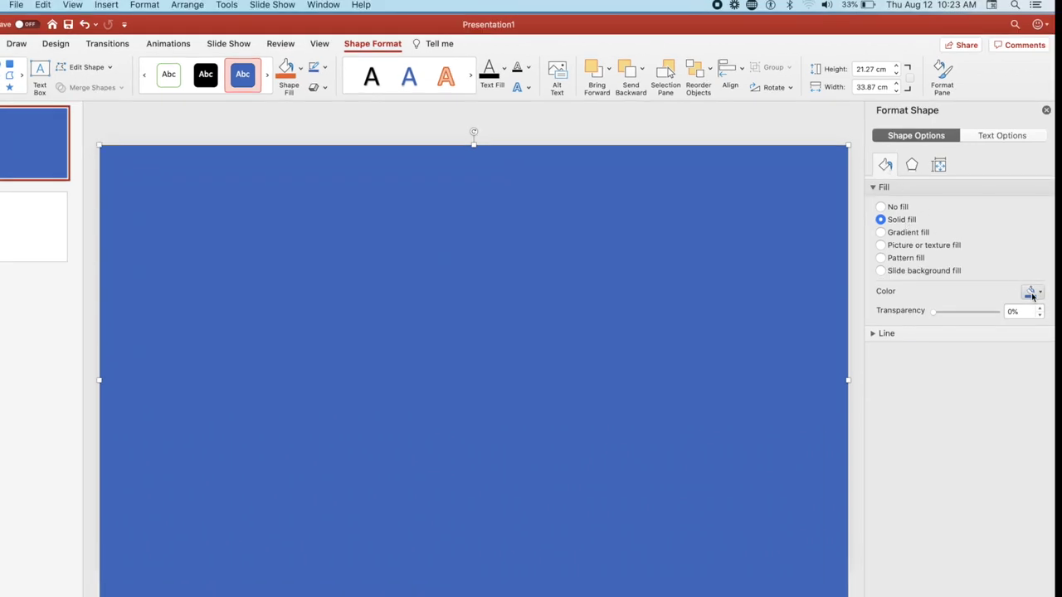
Give the rectangle a solid fill colour at 52% transparency
left_click(1031, 291)
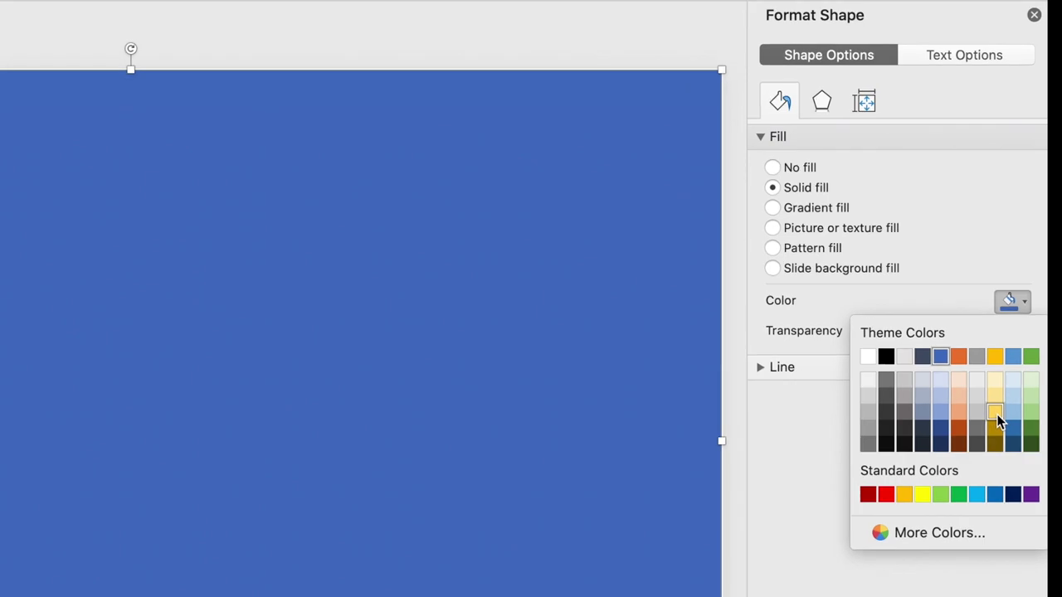
left_click(995, 411)
left_click_drag(850, 332, 895, 332)
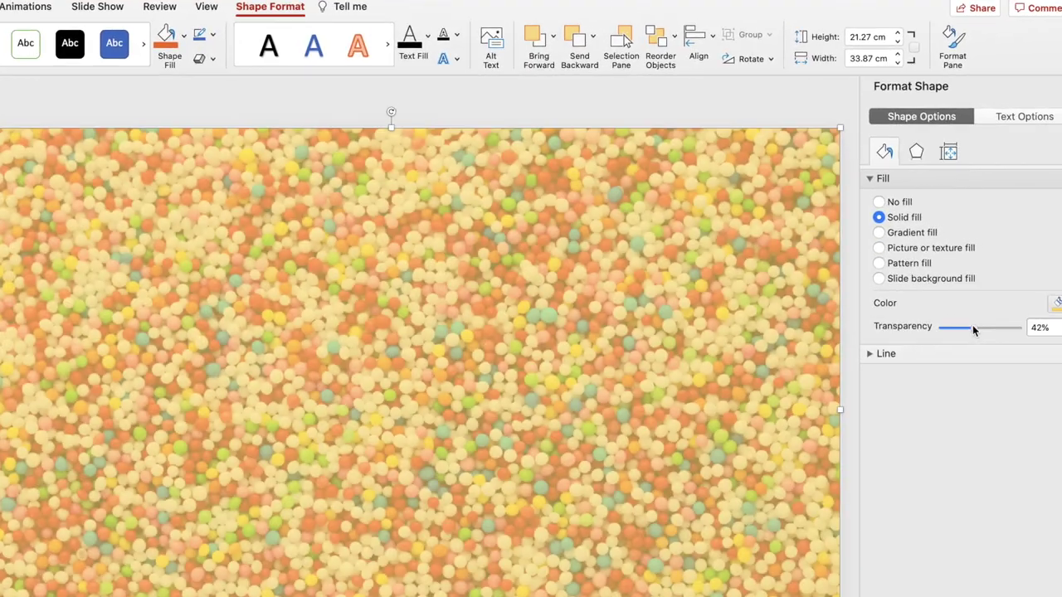
left_click_drag(973, 327, 1009, 328)
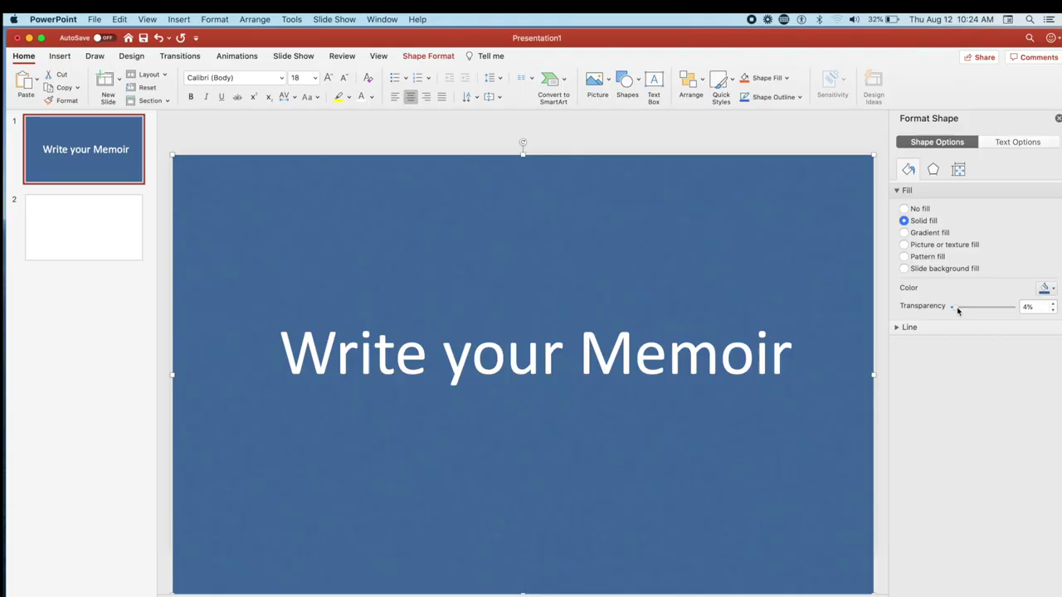
left_click_drag(958, 310, 988, 310)
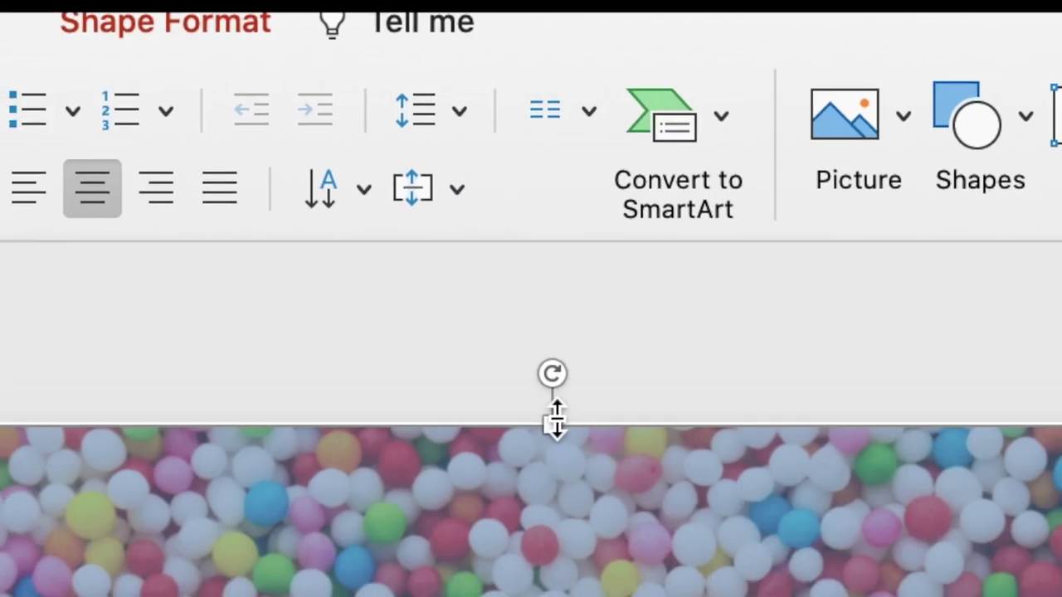
Shrink the overlay to a narrow band behind Write your Memoir at 26% transparency
left_click_drag(523, 154, 524, 228)
left_click_drag(553, 591, 530, 533)
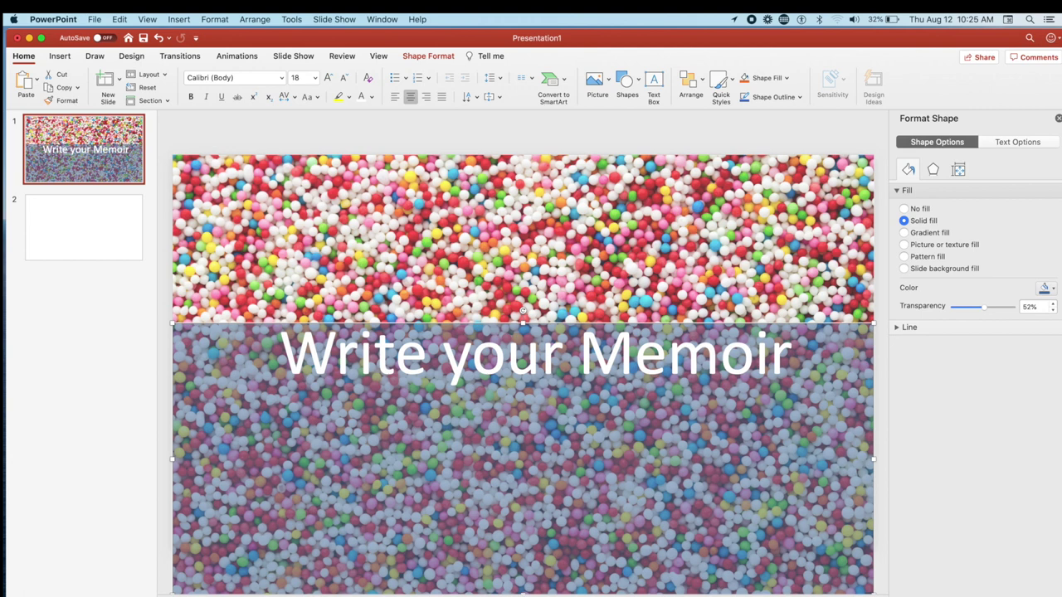
left_click_drag(522, 591, 516, 391)
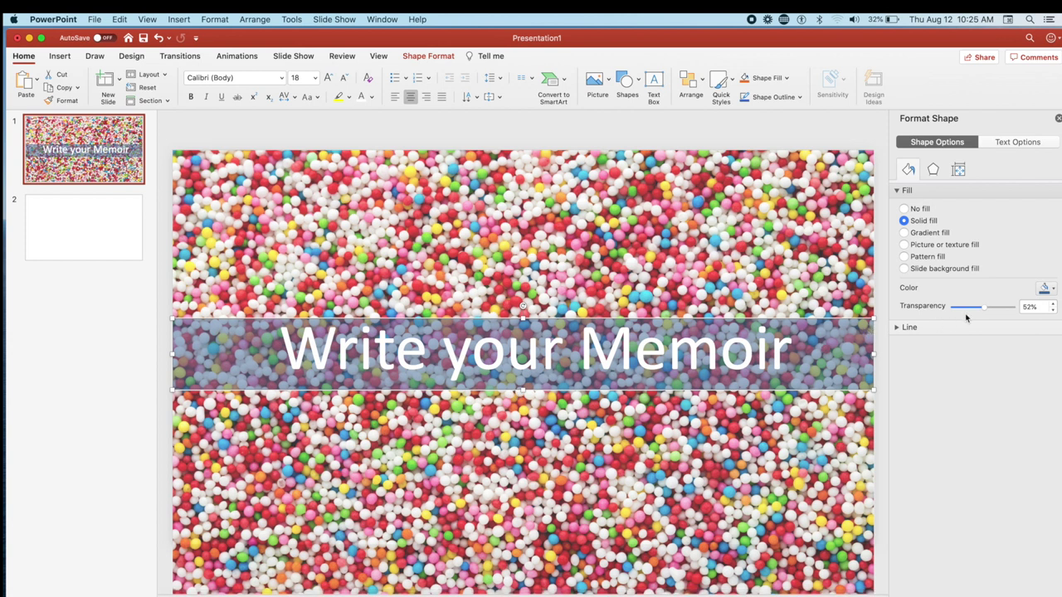
mouse_move(986, 310)
left_mouse_down()
mouse_move(994, 311)
mouse_move(970, 310)
left_mouse_up()
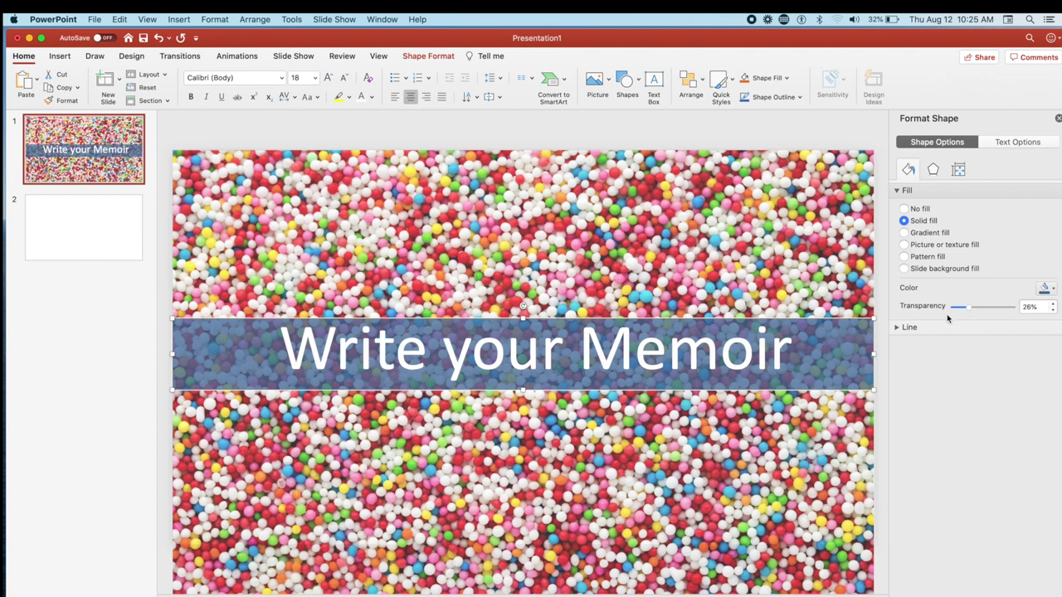
left_click_drag(874, 355, 831, 355)
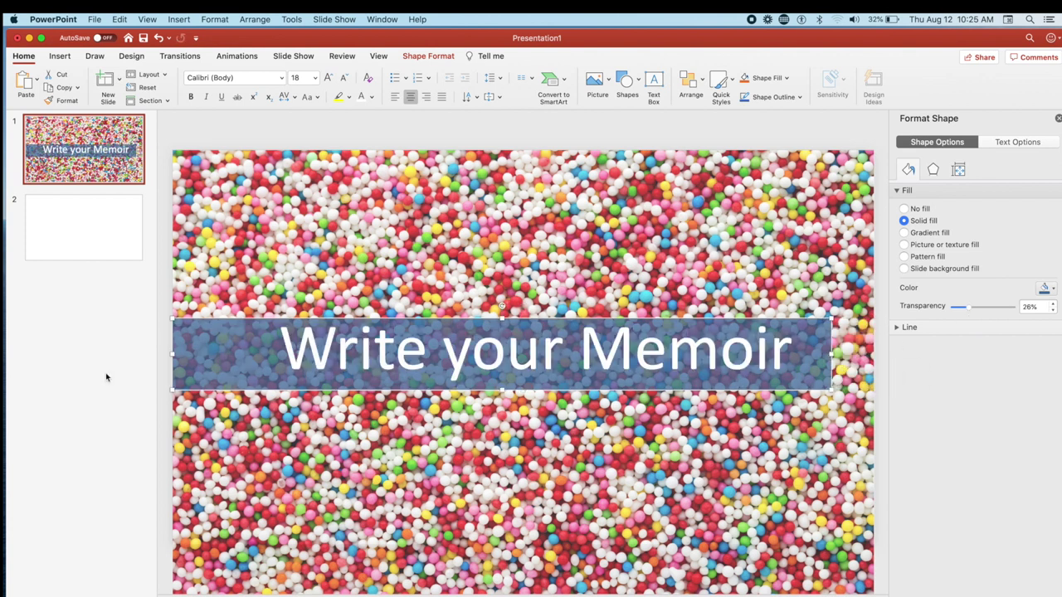
left_click_drag(173, 355, 226, 355)
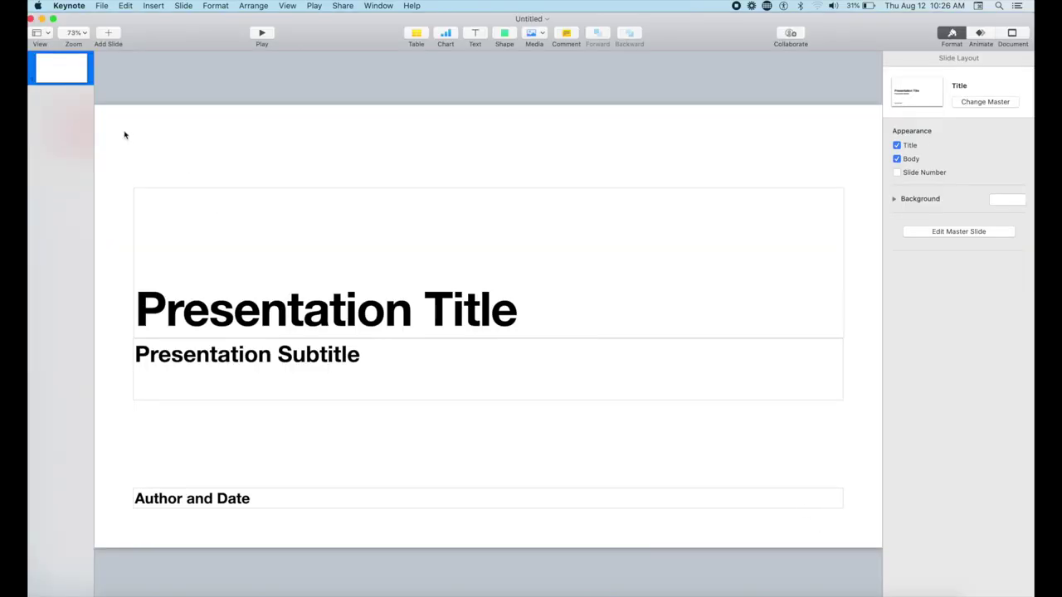
Show the layout choices for adding a slide to the Untitled Keynote deck
left_click(111, 34)
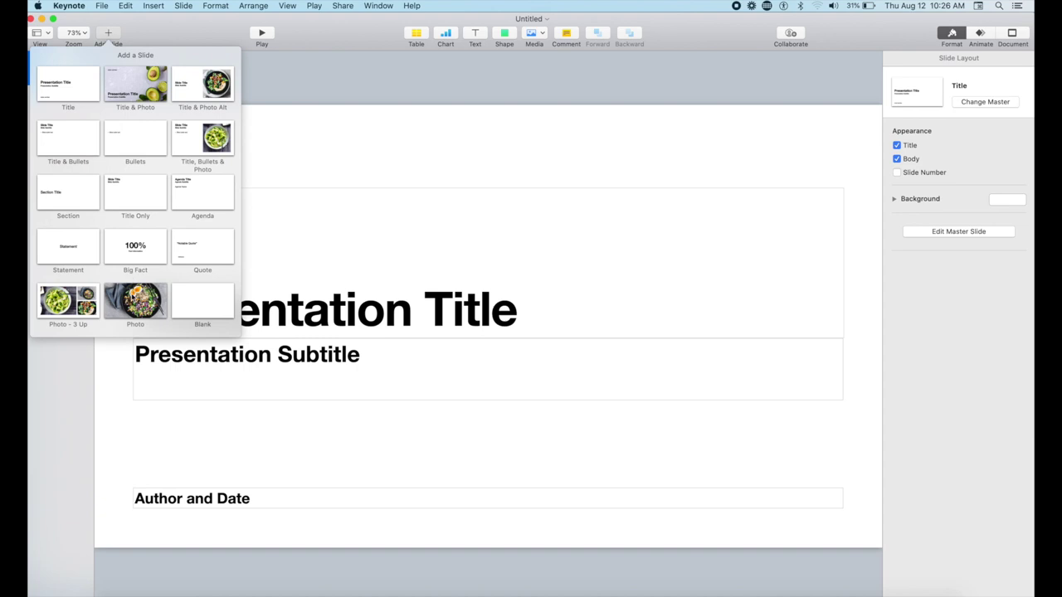
Add a Photo-layout slide and drag the colored-pencils JPEG from Downloads into its photo
left_click(131, 293)
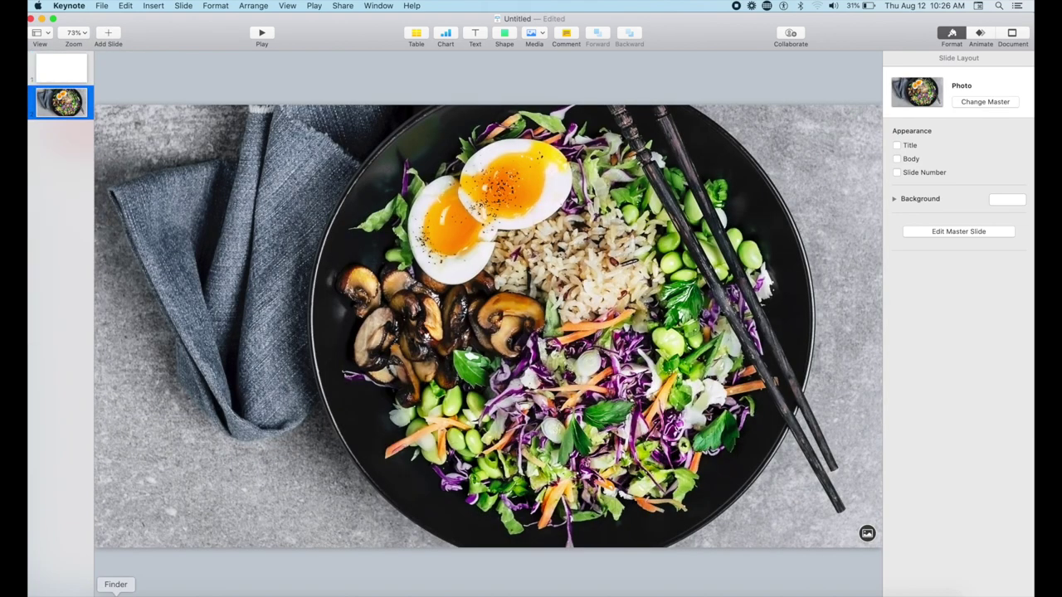
left_click(115, 592)
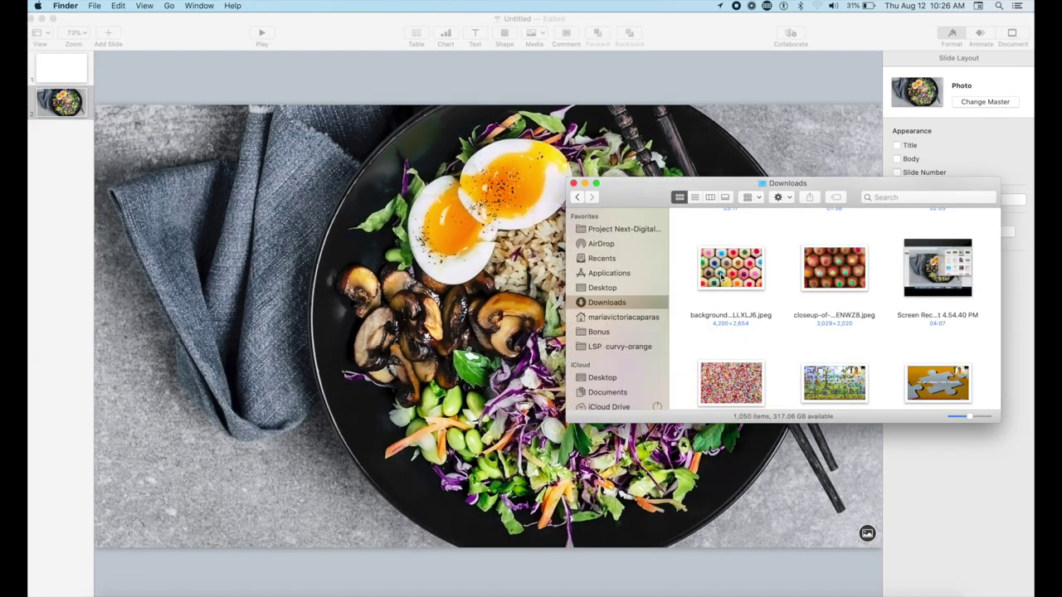
left_click(721, 279)
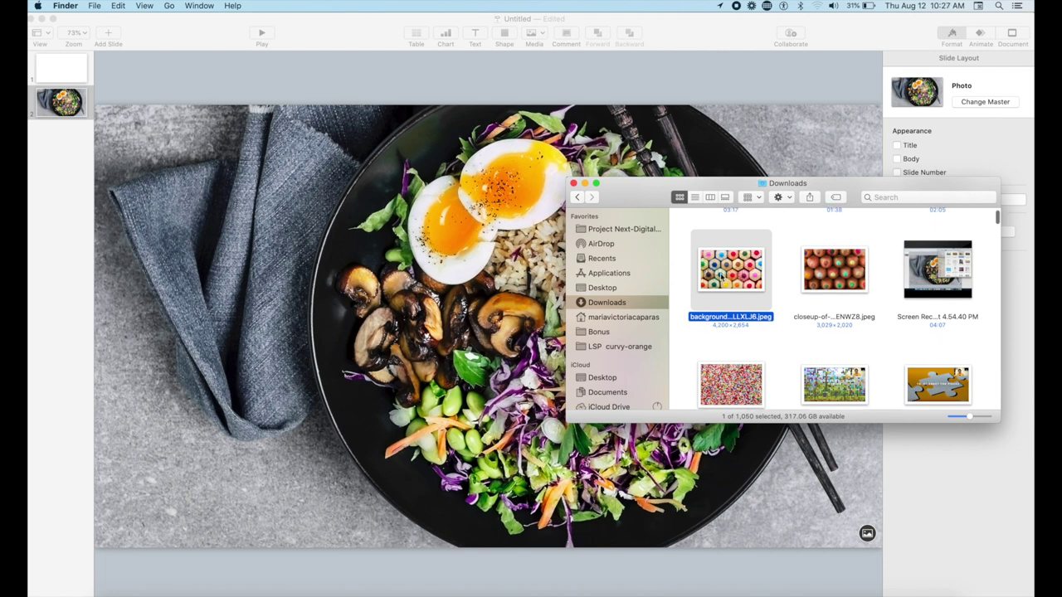
scroll(723, 274, "up", 2)
left_click_drag(724, 279, 361, 310)
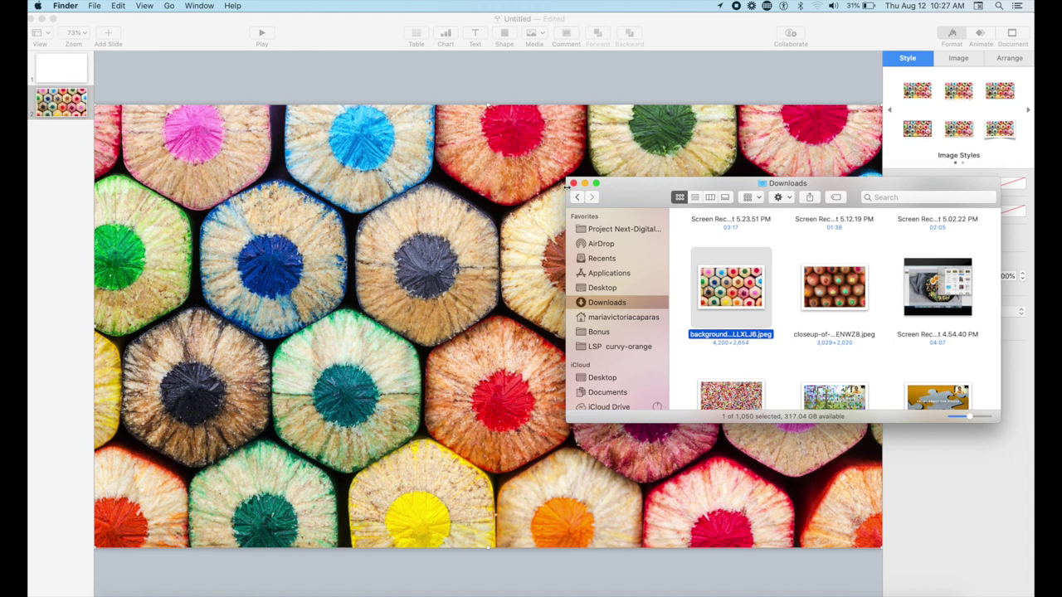
Close Finder and add a white 90 pt 'WRITE YOUR MEMOIR' text box to the slide
left_click(573, 184)
left_click(380, 46)
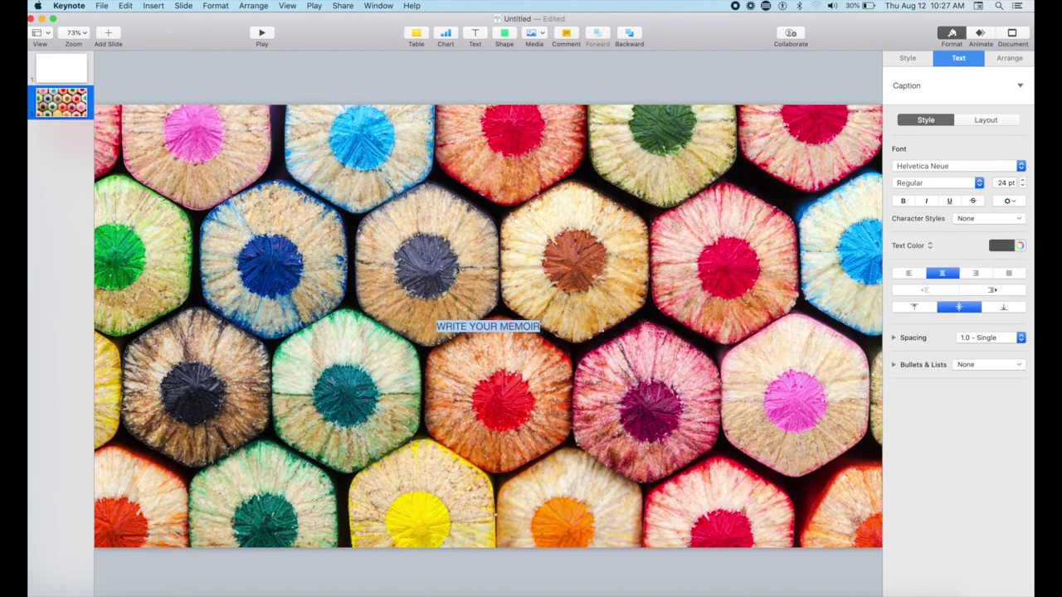
left_click(911, 315)
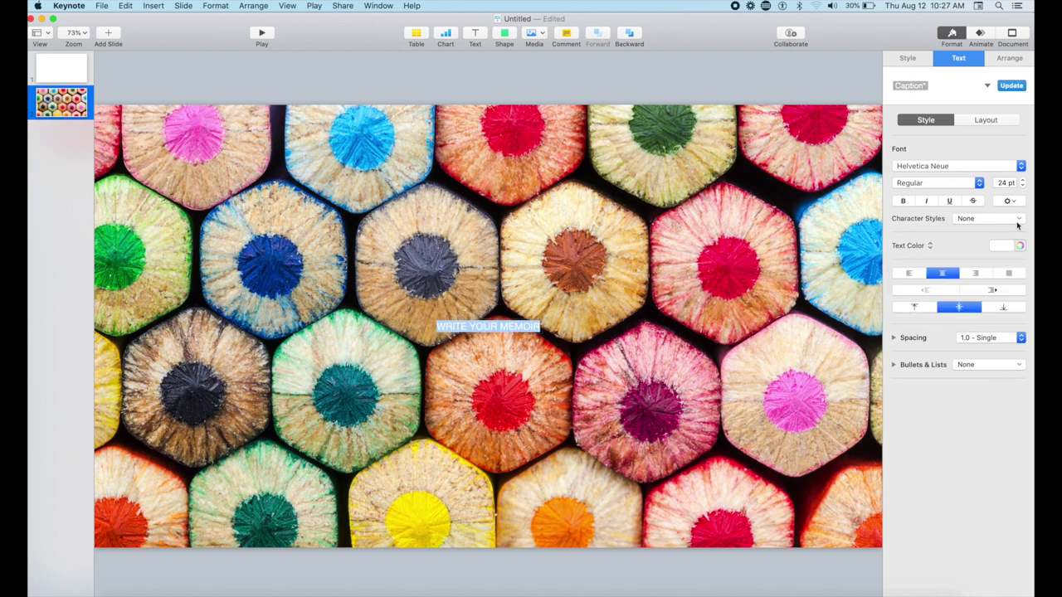
left_click(1007, 183)
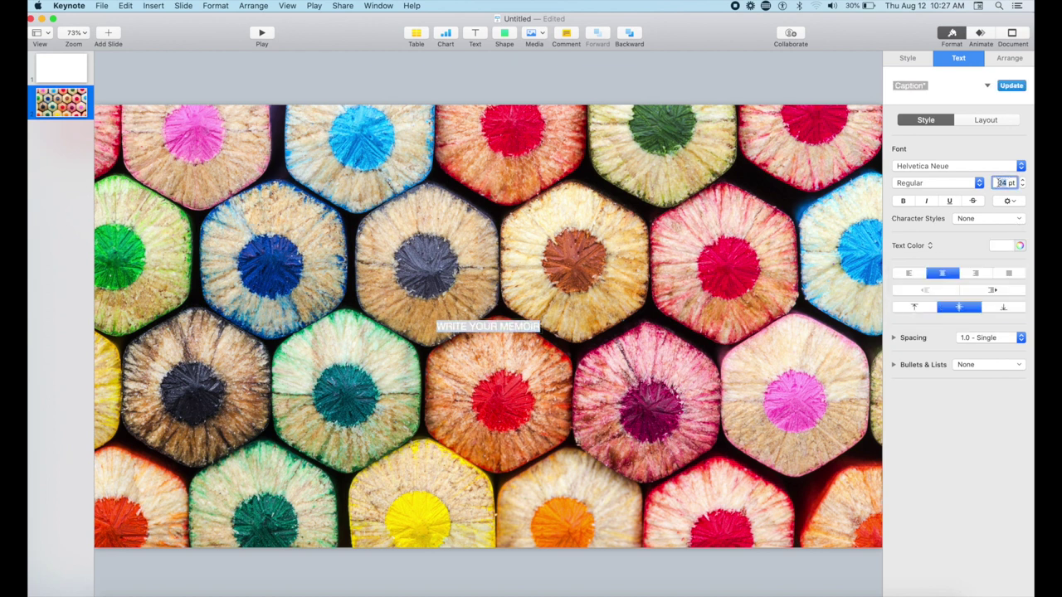
type("90")
key("Return")
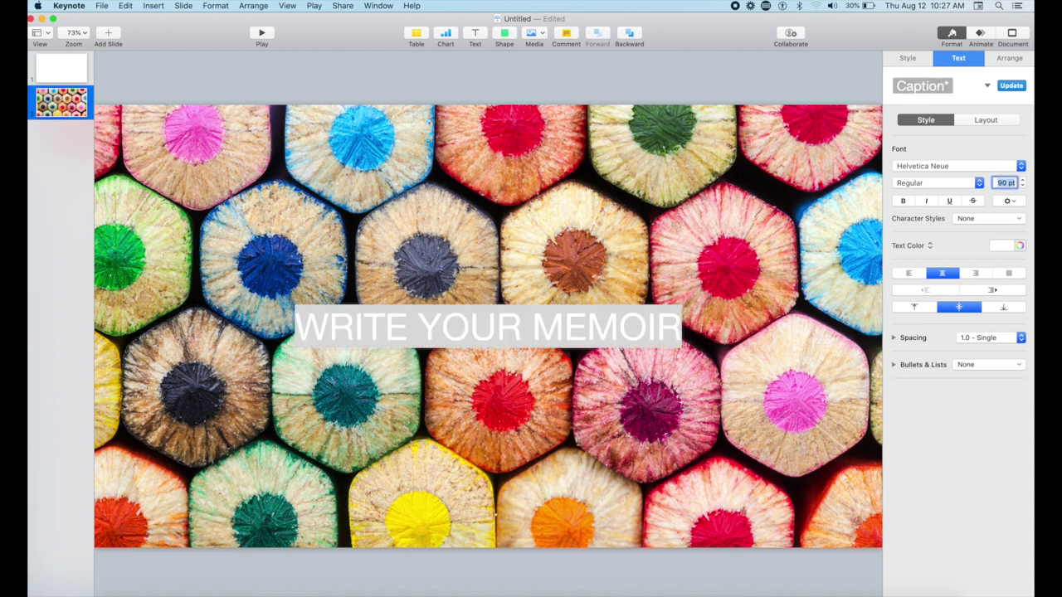
left_click(831, 238)
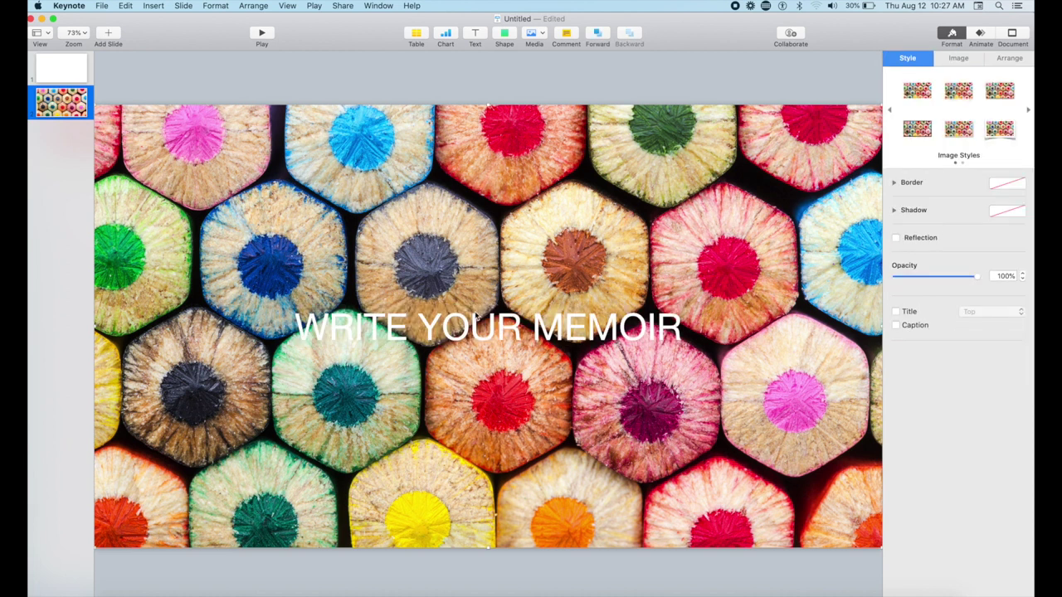
Apply a black fill style to the caption box, keeping opacity at 100%
left_click(967, 59)
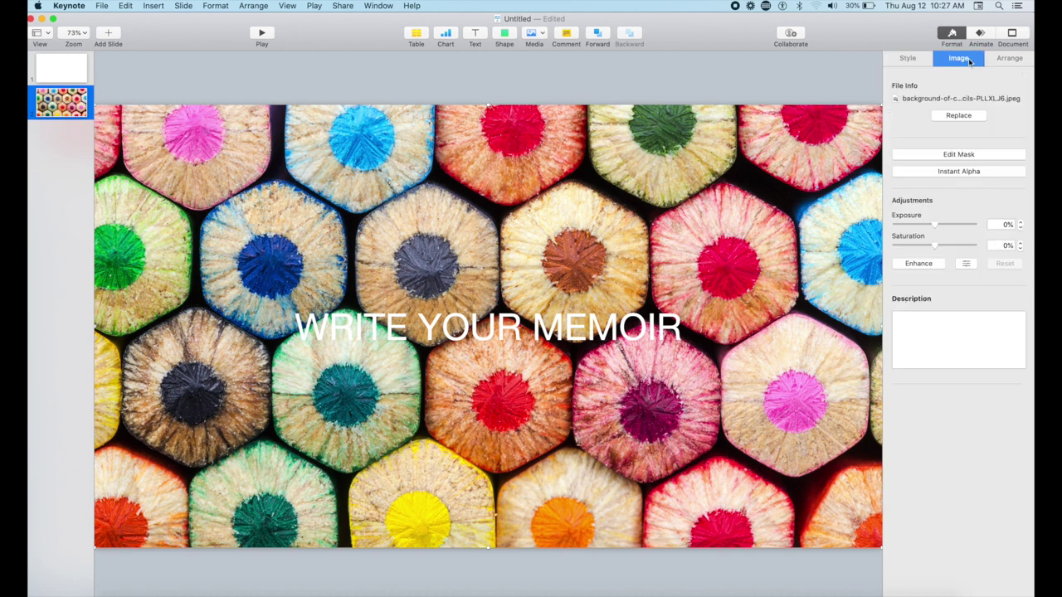
left_click(593, 343)
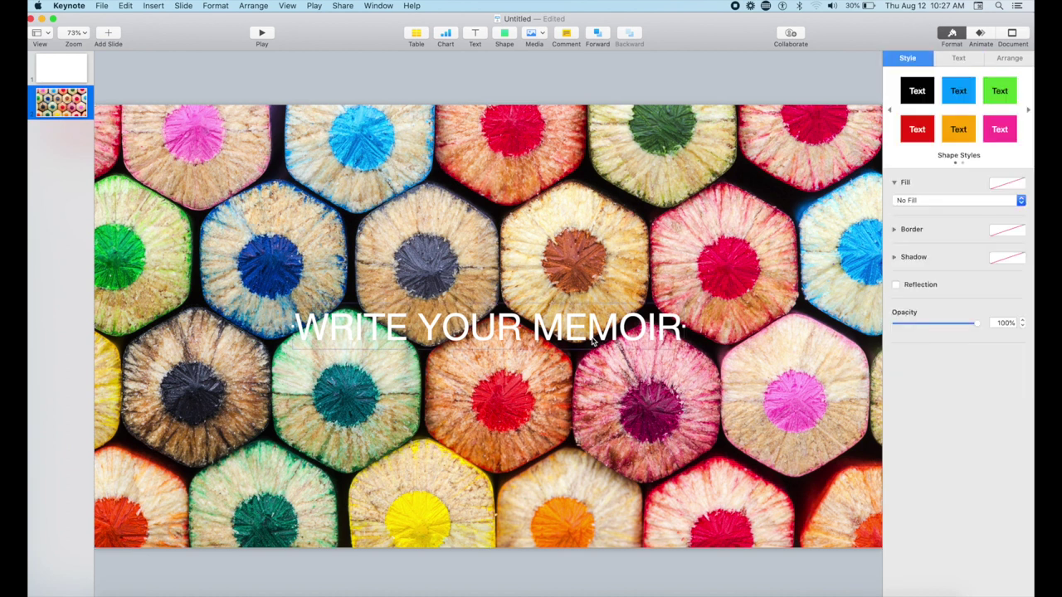
left_click(917, 91)
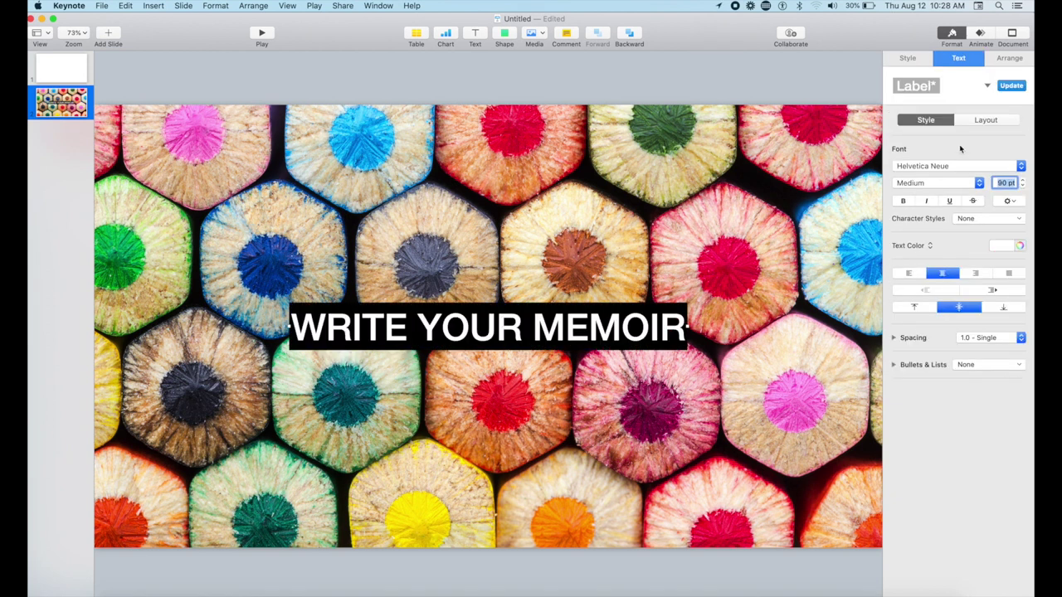
left_click(904, 59)
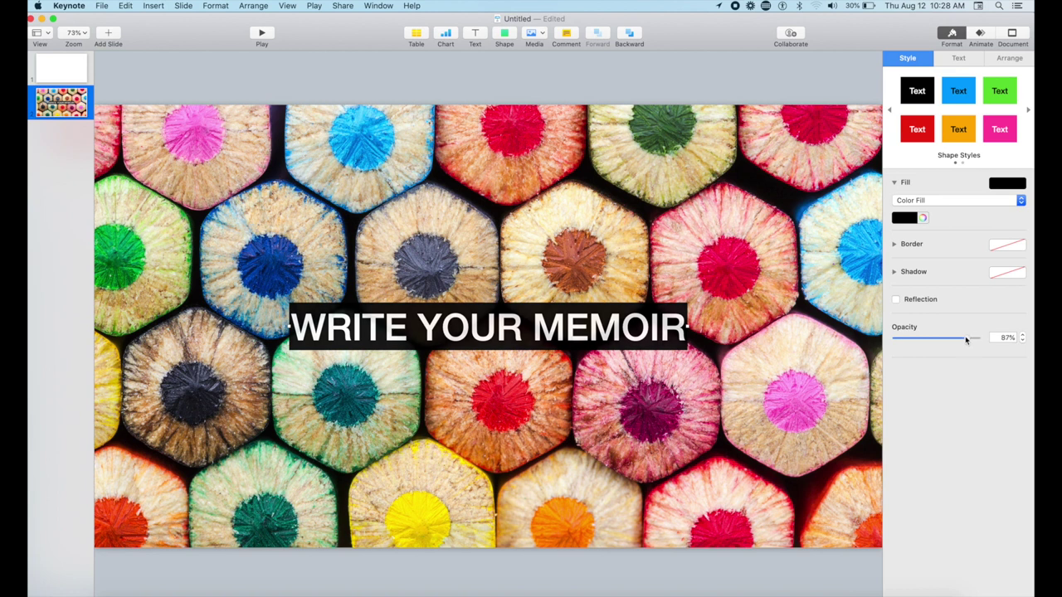
left_click_drag(965, 340, 928, 342)
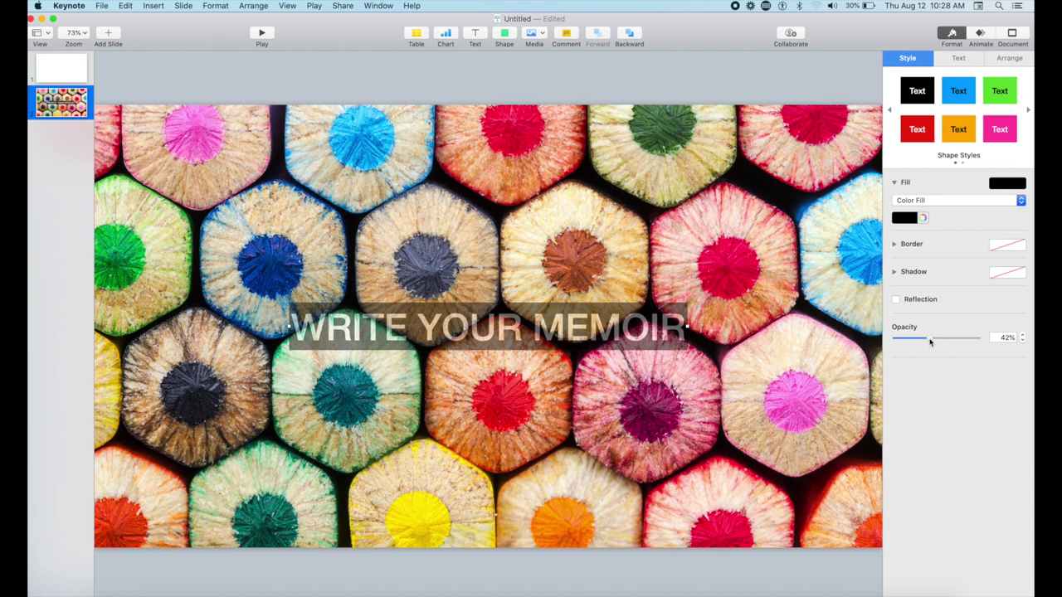
left_click_drag(932, 341, 984, 337)
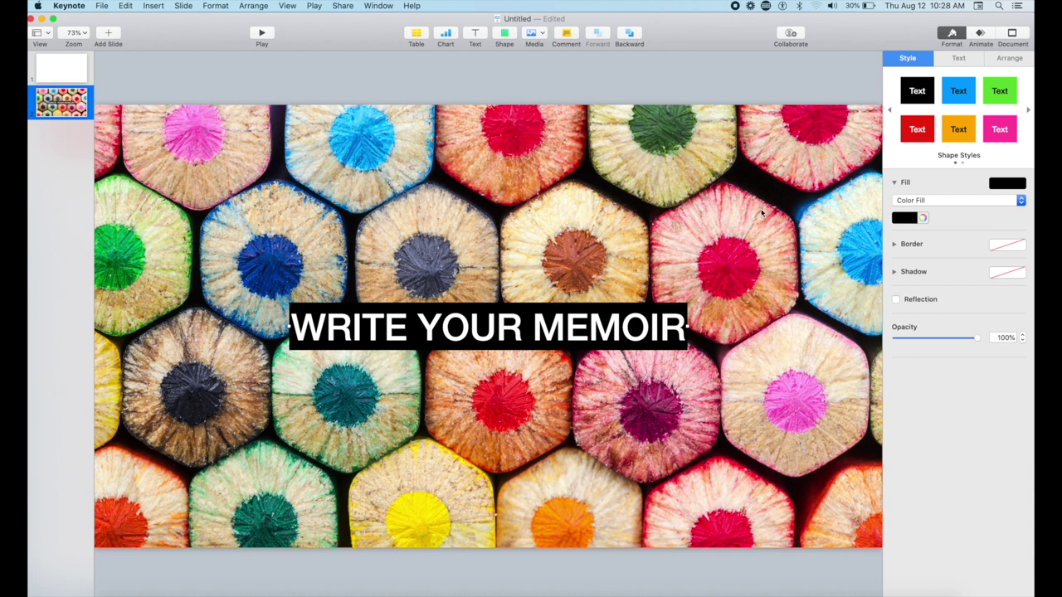
Delete the WRITE YOUR MEMOIR caption text box
left_click(611, 296)
left_click(606, 309)
key("Delete")
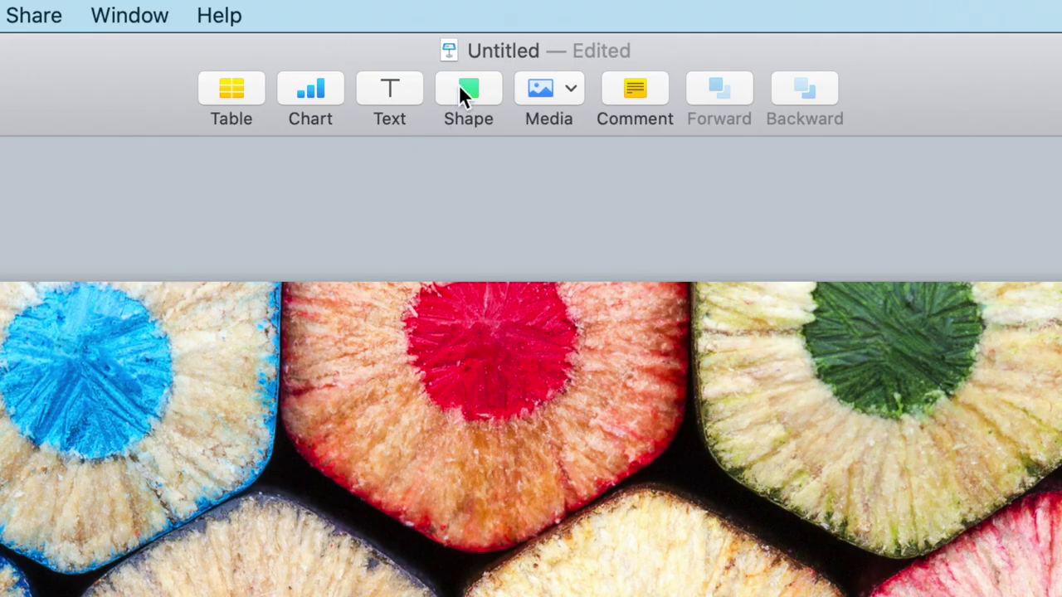
Insert a square shape and stretch it across the whole slide
left_click(463, 93)
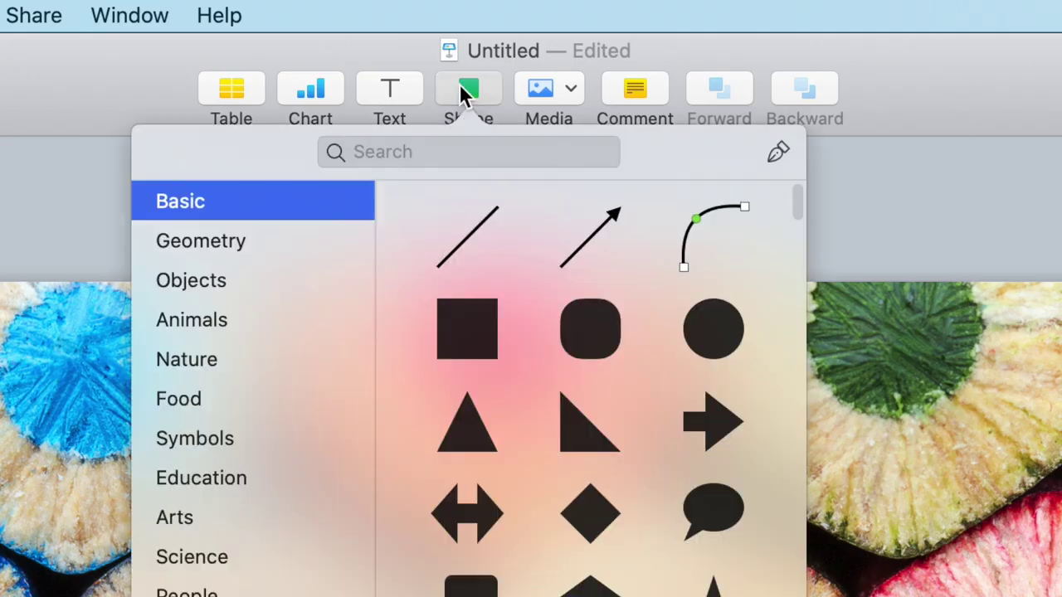
left_click(466, 327)
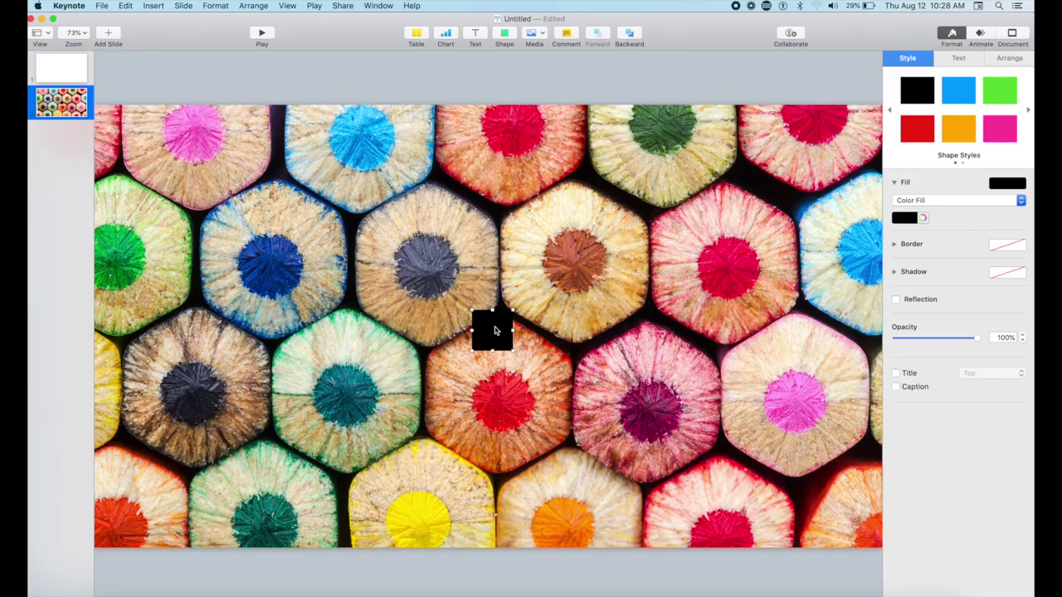
left_click_drag(490, 329, 882, 544)
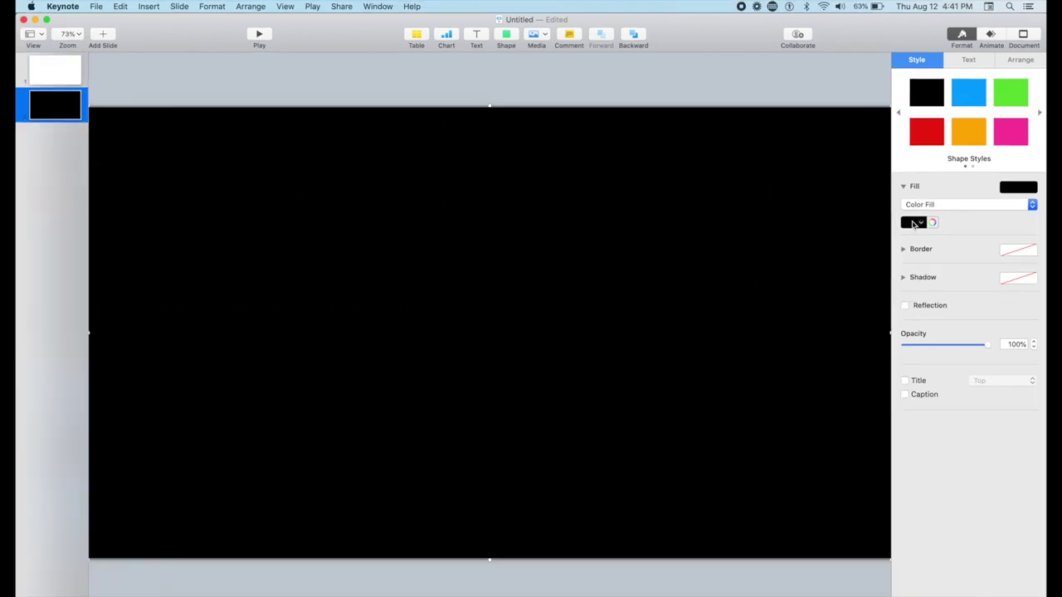
Make the black overlay about 67% opaque and add a 'WRITE YOUR MEMOIR' text box
left_click_drag(976, 345, 961, 348)
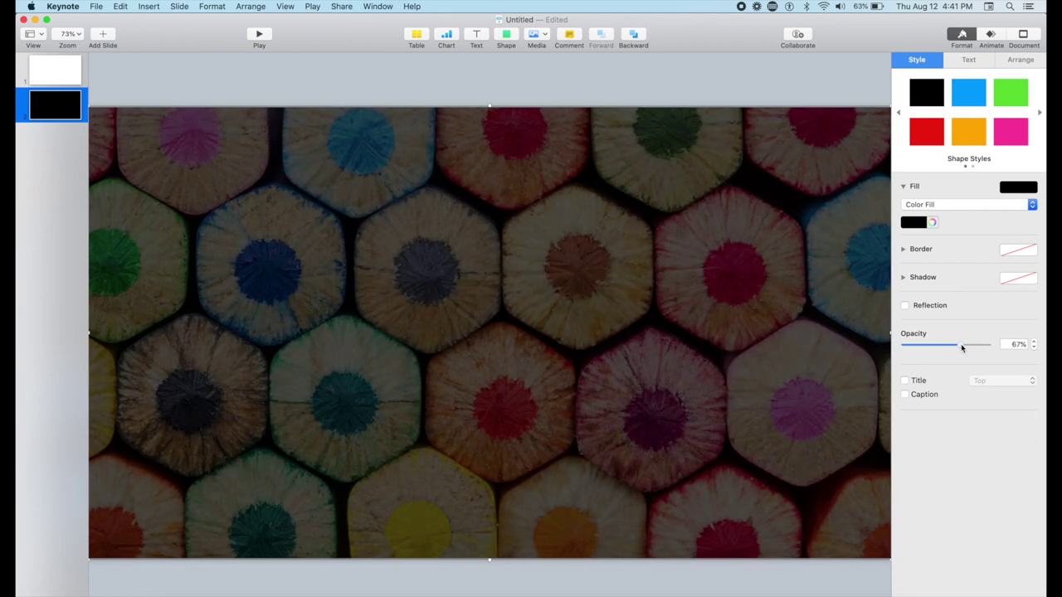
left_click(477, 36)
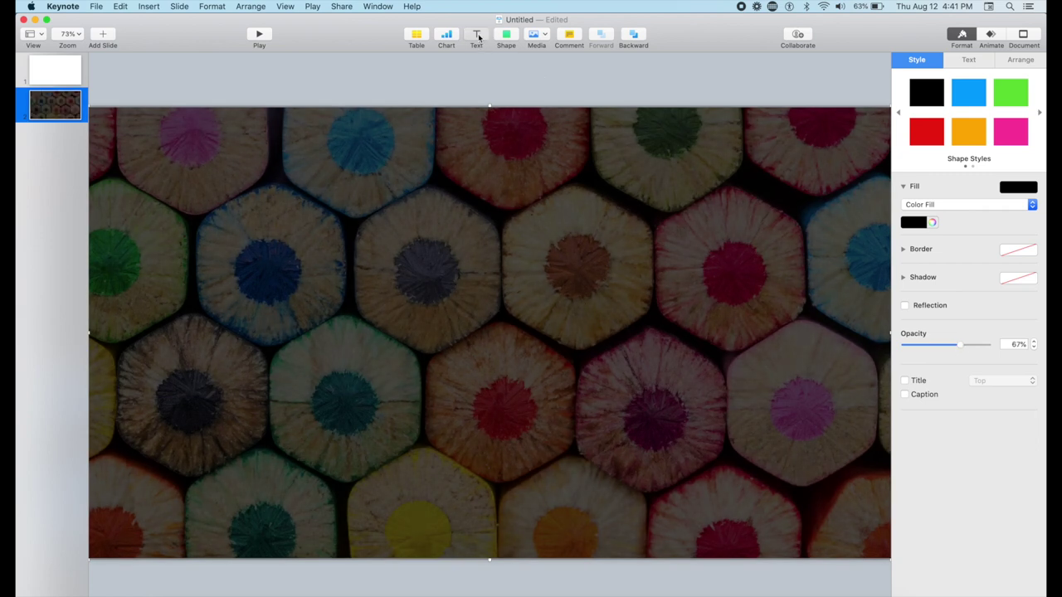
type("WRITE YOUR MEMOIR")
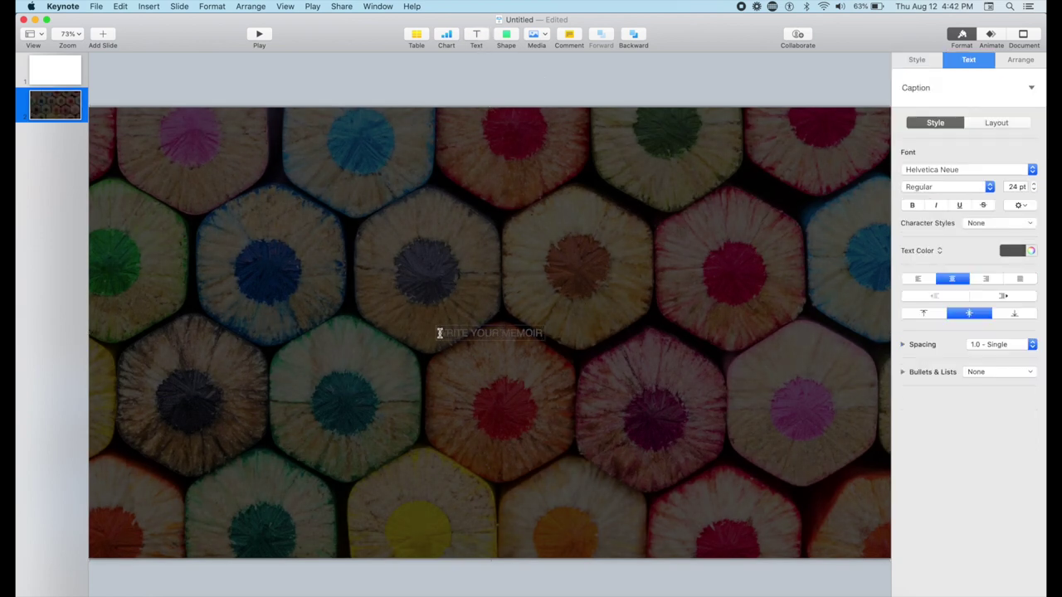
left_click_drag(438, 332, 870, 241)
Make the 'WRITE YOUR MEMOIR' text white at 90 pt font size
left_click(1028, 252)
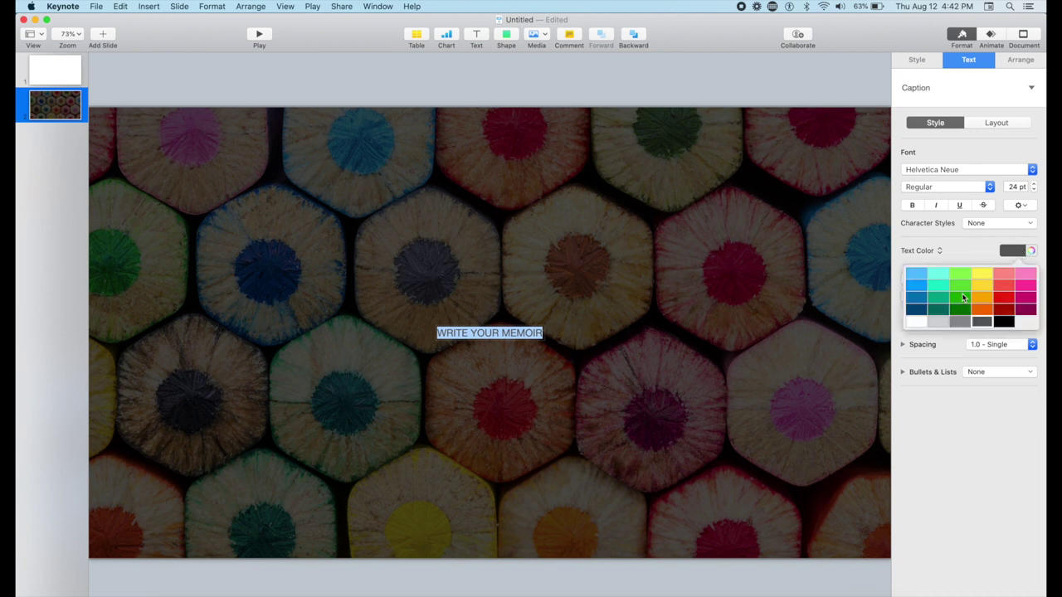
left_click(916, 325)
left_click(1014, 187)
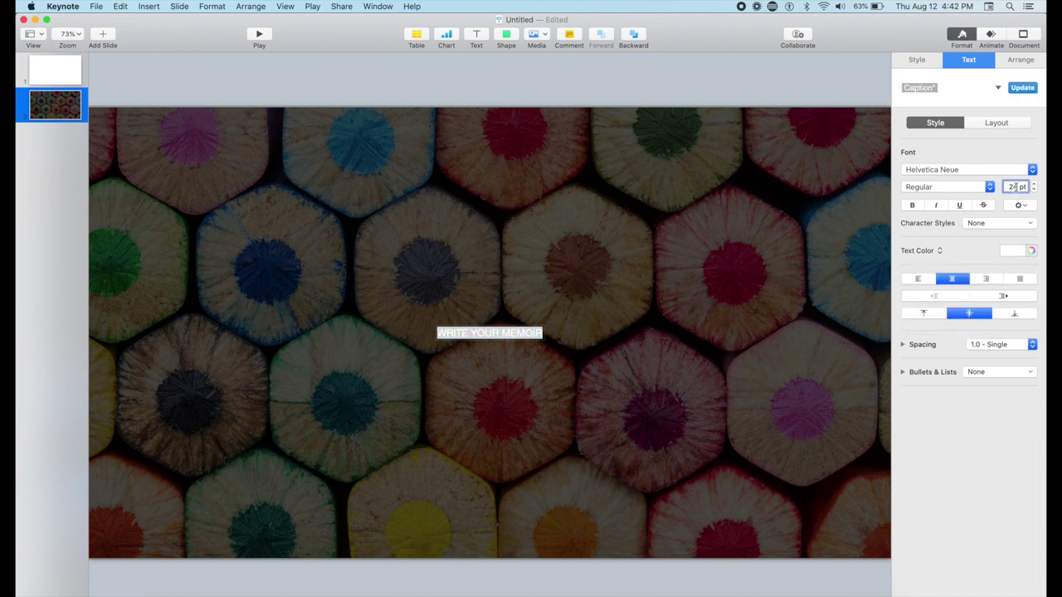
double_click(1014, 187)
type("90")
key("Return")
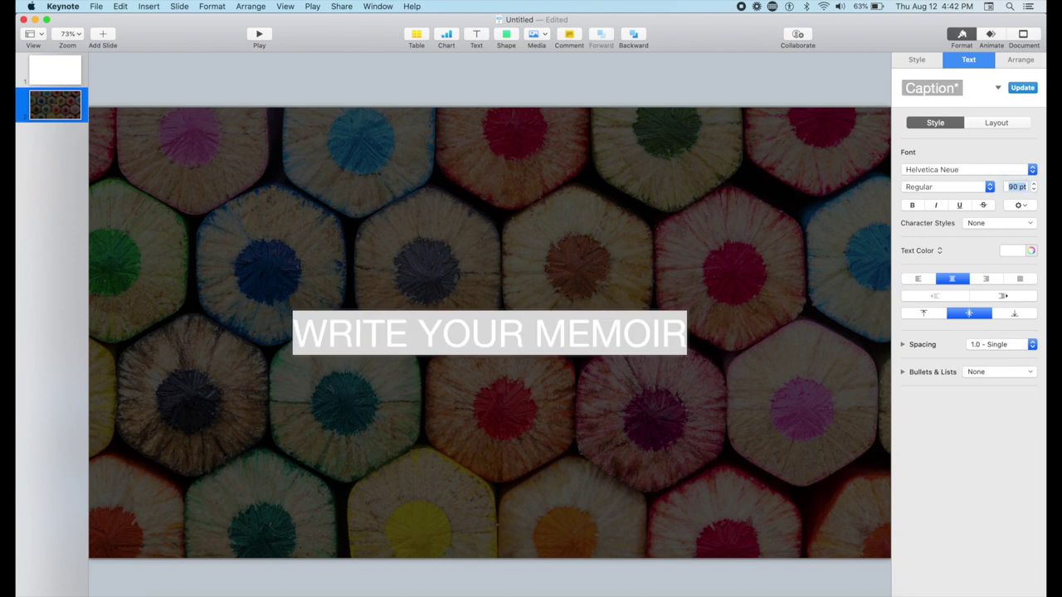
left_click(677, 274)
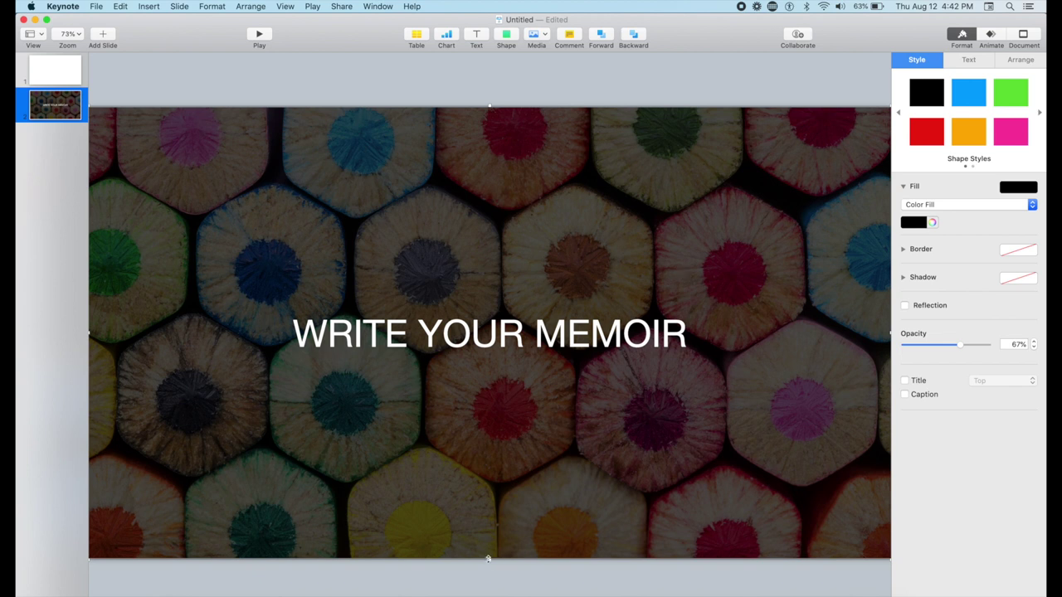
Raise the overlay's bottom edge and lower its top edge to just around the title
left_click_drag(488, 559, 487, 386)
left_click_drag(489, 104, 497, 289)
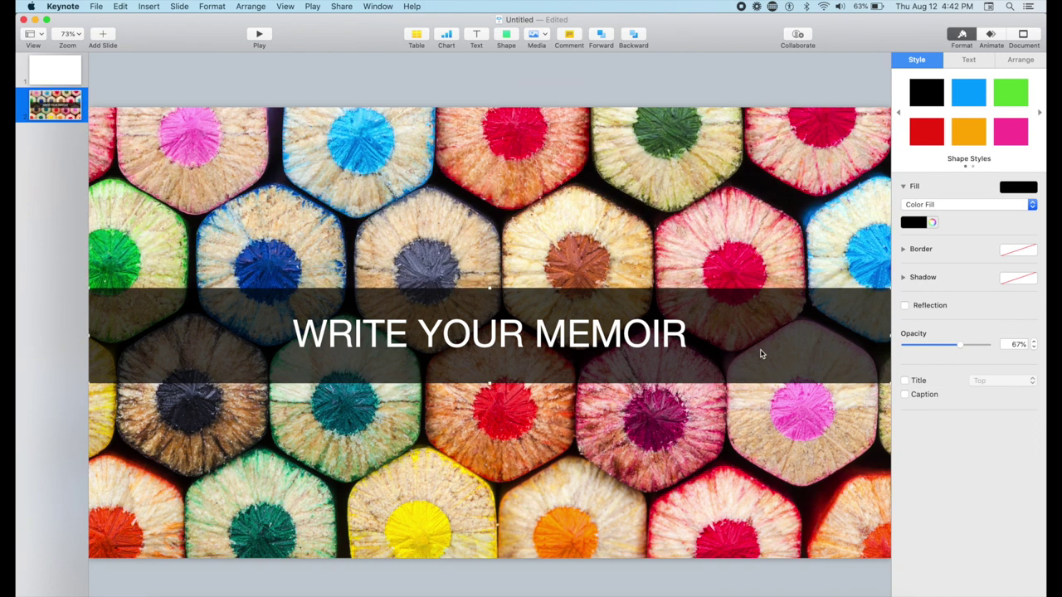